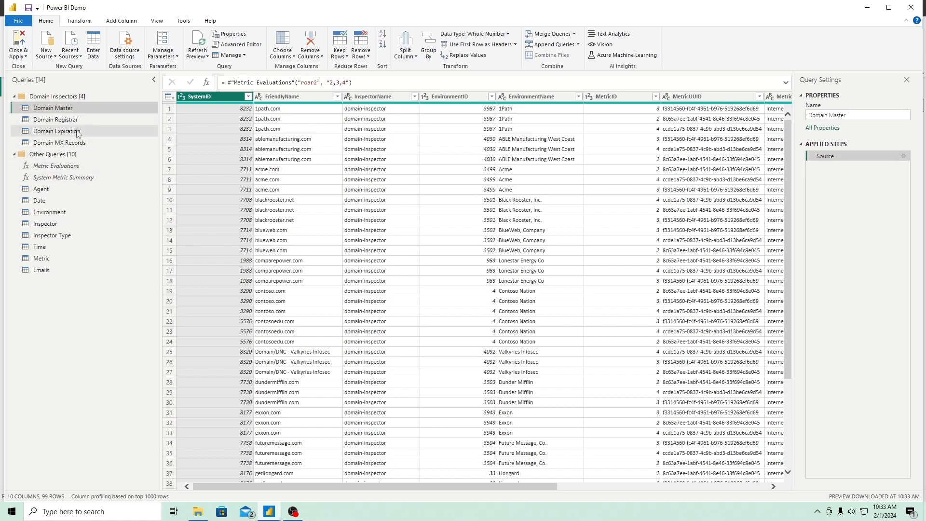
Step: Close and apply the Power Query edits, and display the loaded tables' data rows
{"action": "left_click", "coordinate": [21, 42]}
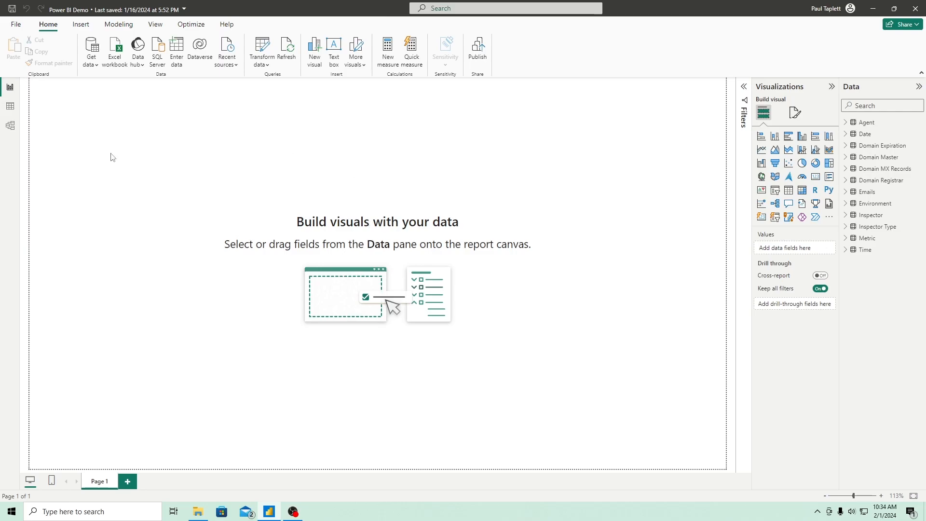
{"action": "left_click", "coordinate": [14, 112]}
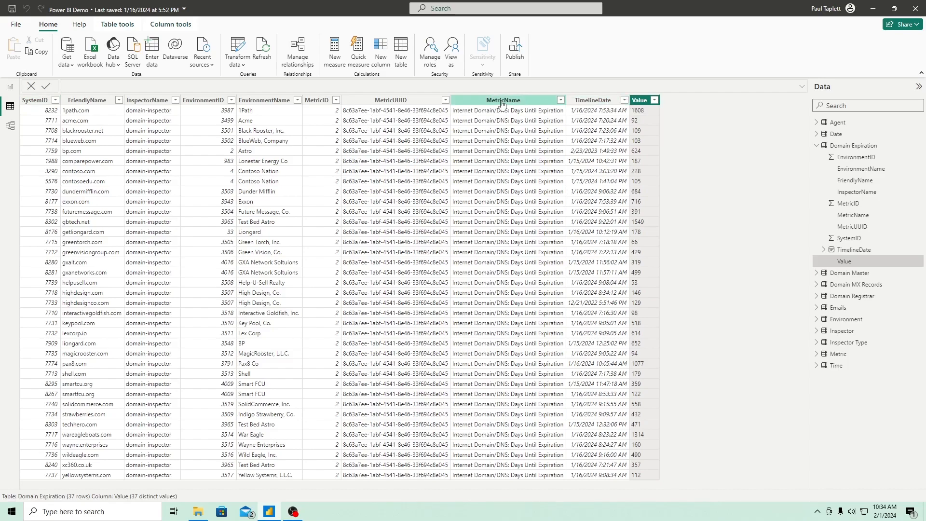
Step: Show the data model diagram with its properties collapsed, and examine the existing relationships between the tables
{"action": "left_click", "coordinate": [10, 127]}
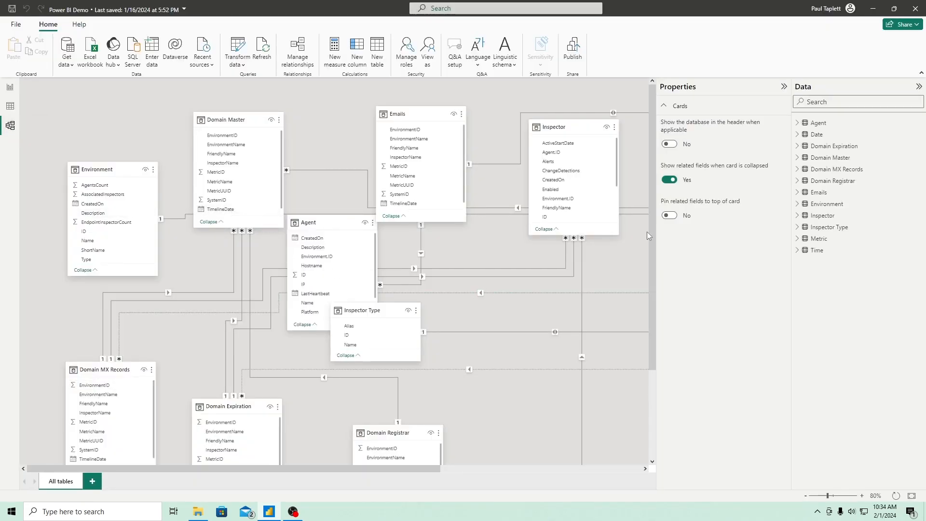
{"action": "left_click", "coordinate": [783, 86]}
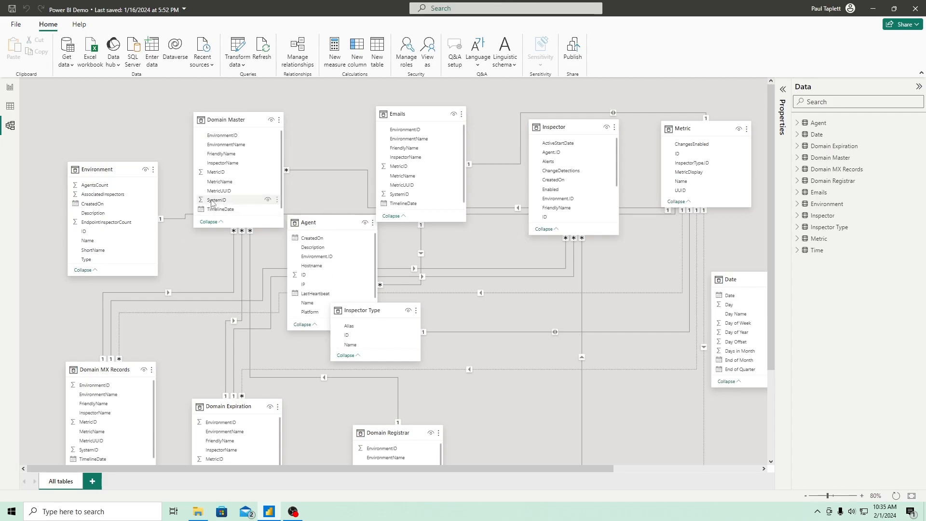
{"action": "mouse_move", "coordinate": [324, 223]}
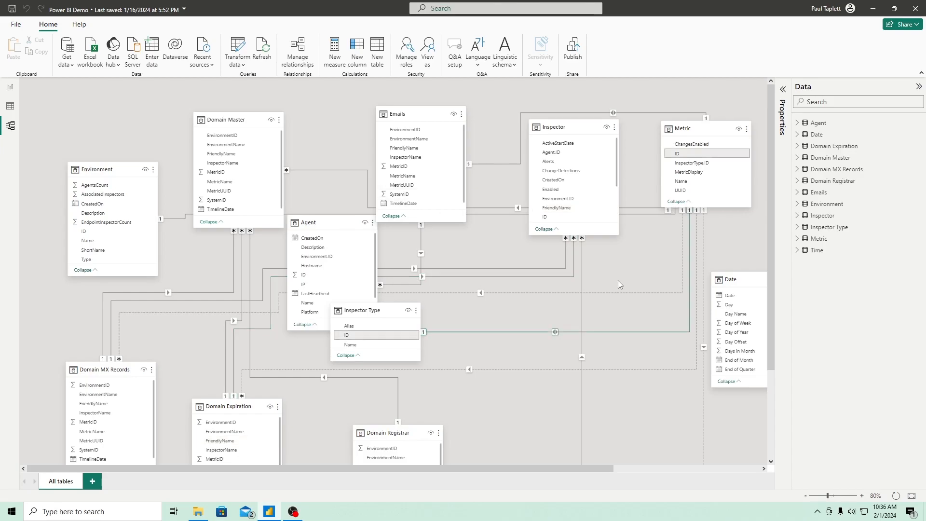
{"action": "scroll", "coordinate": [617, 282], "scroll_direction": "down", "scroll_amount": 1}
{"action": "scroll", "coordinate": [617, 283], "scroll_direction": "down", "scroll_amount": 1}
{"action": "scroll", "coordinate": [552, 285], "scroll_direction": "up", "scroll_amount": 2}
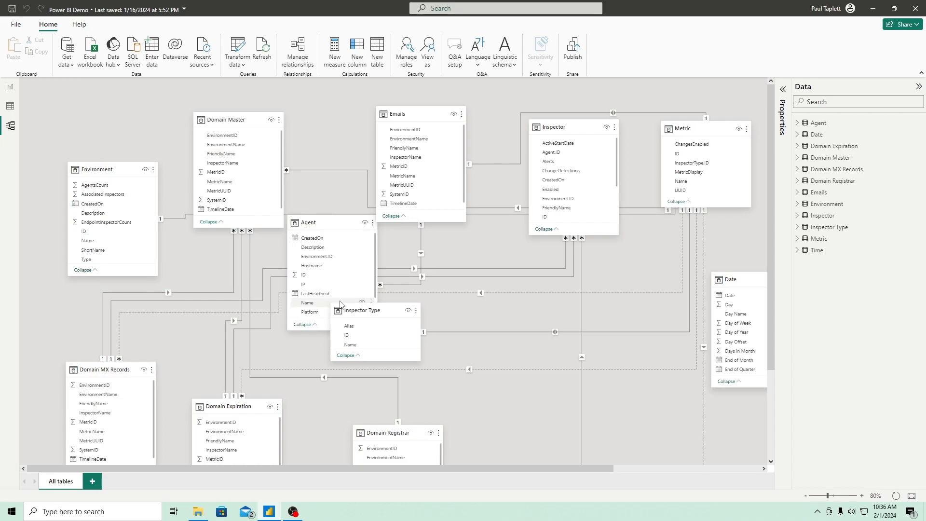
Step: Separate the overlapping Inspector Type and Agent tables in the diagram, and stack Environment directly above Domain Master
{"action": "left_click_drag", "start_coordinate": [391, 316], "coordinate": [537, 312]}
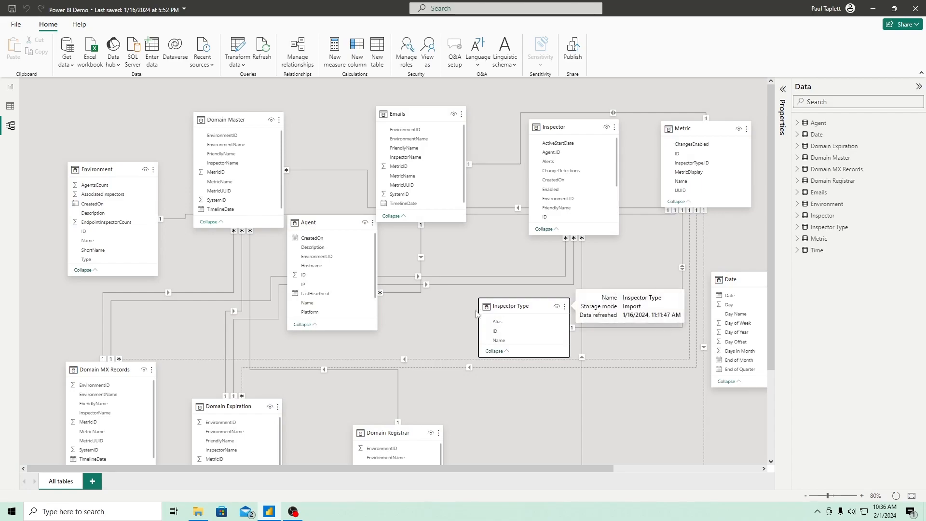
{"action": "left_click_drag", "start_coordinate": [327, 224], "coordinate": [412, 251]}
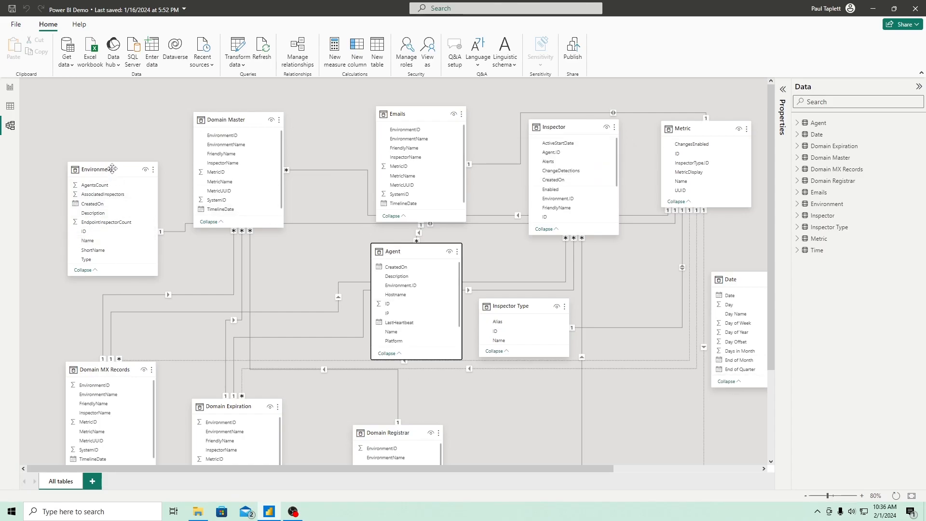
{"action": "left_click_drag", "start_coordinate": [108, 172], "coordinate": [122, 187]}
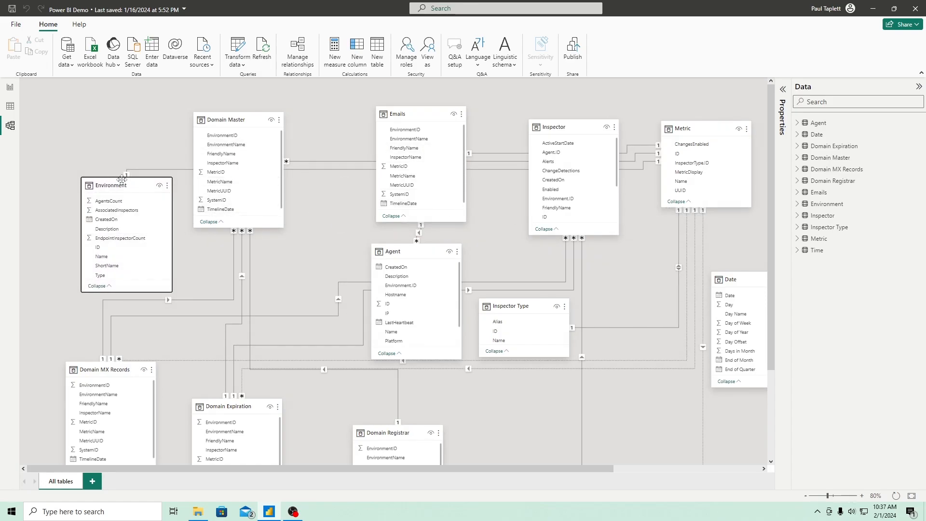
{"action": "left_click_drag", "start_coordinate": [121, 185], "coordinate": [157, 108]}
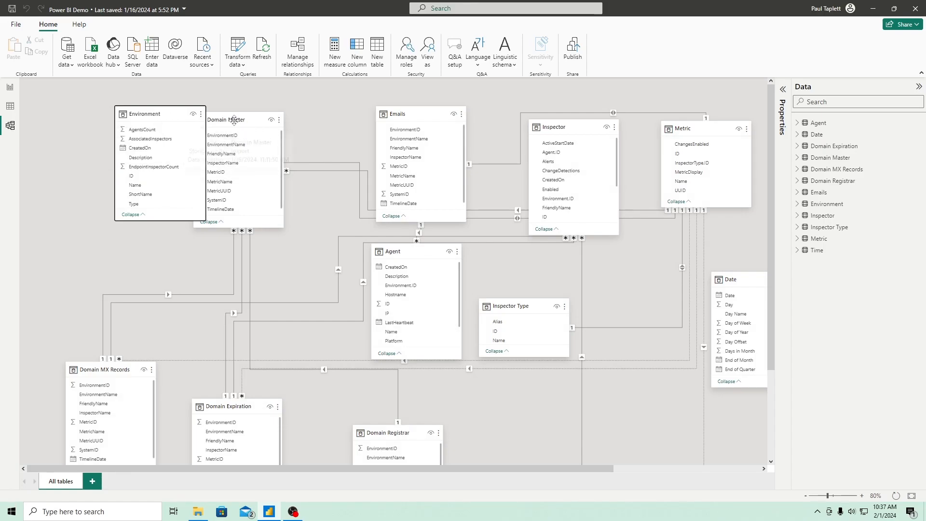
{"action": "left_click_drag", "start_coordinate": [236, 124], "coordinate": [157, 247]}
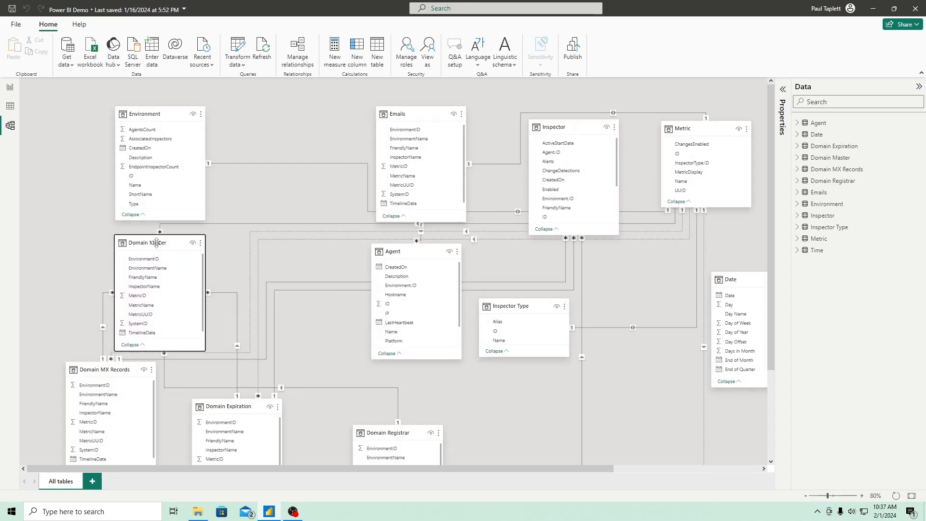
{"action": "left_click", "coordinate": [155, 112]}
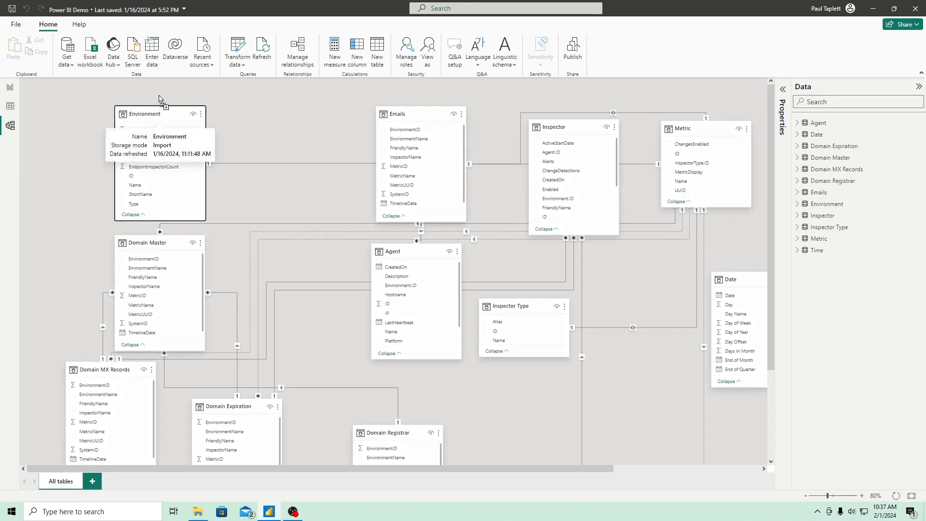
Step: Line up Domain MX Records, Domain Expiration and Domain Registrar side by side in a row below Domain Master
{"action": "scroll", "coordinate": [170, 271], "scroll_direction": "down", "scroll_amount": 3}
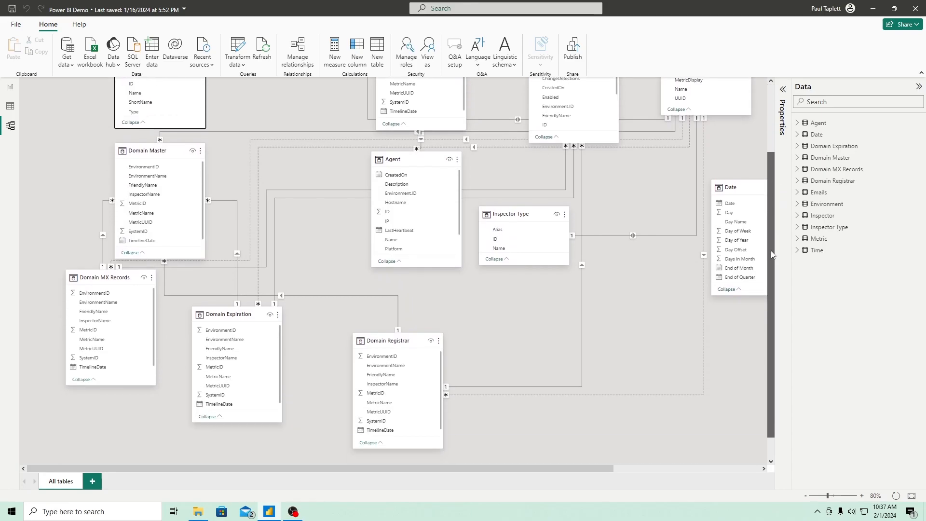
{"action": "left_click_drag", "start_coordinate": [112, 251], "coordinate": [94, 291]}
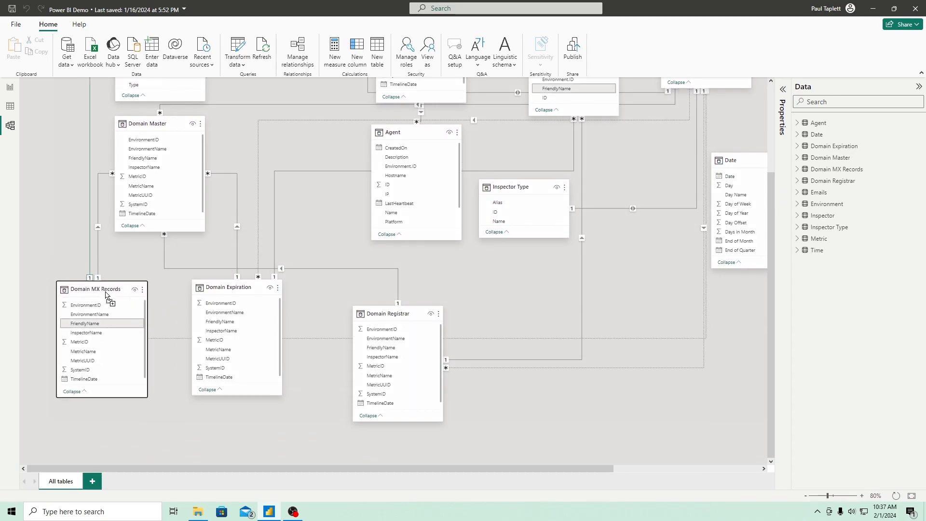
{"action": "left_click_drag", "start_coordinate": [254, 291], "coordinate": [220, 295]}
{"action": "left_click_drag", "start_coordinate": [392, 313], "coordinate": [312, 315]}
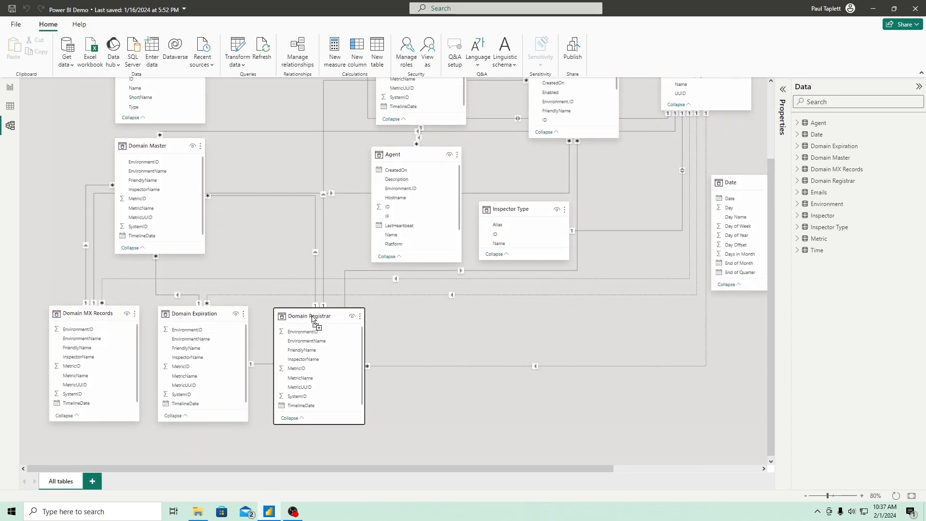
Step: Move Agent beneath Inspector and Metric, lower Inspector Type, and place Emails between Domain Master and Inspector
{"action": "scroll", "coordinate": [743, 227], "scroll_direction": "up", "scroll_amount": 2}
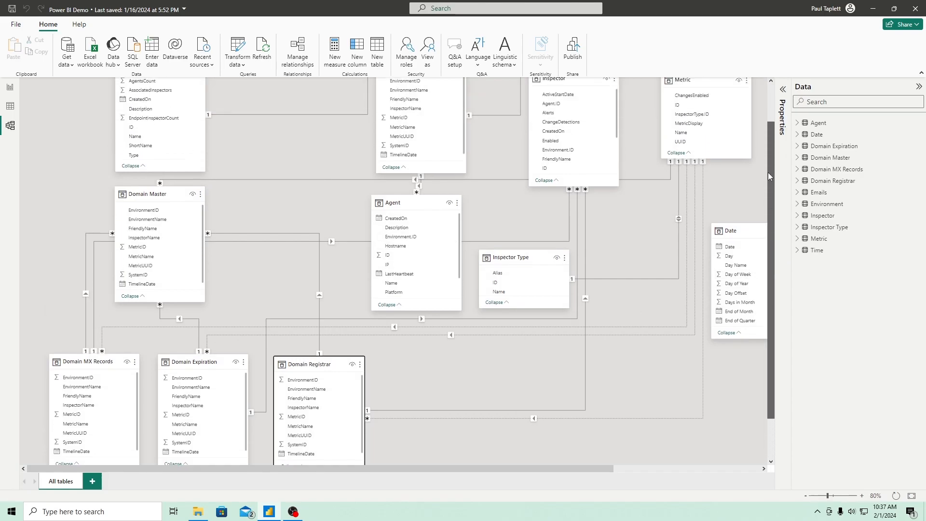
{"action": "left_click", "coordinate": [430, 237]}
{"action": "left_click_drag", "start_coordinate": [430, 237], "coordinate": [664, 246]}
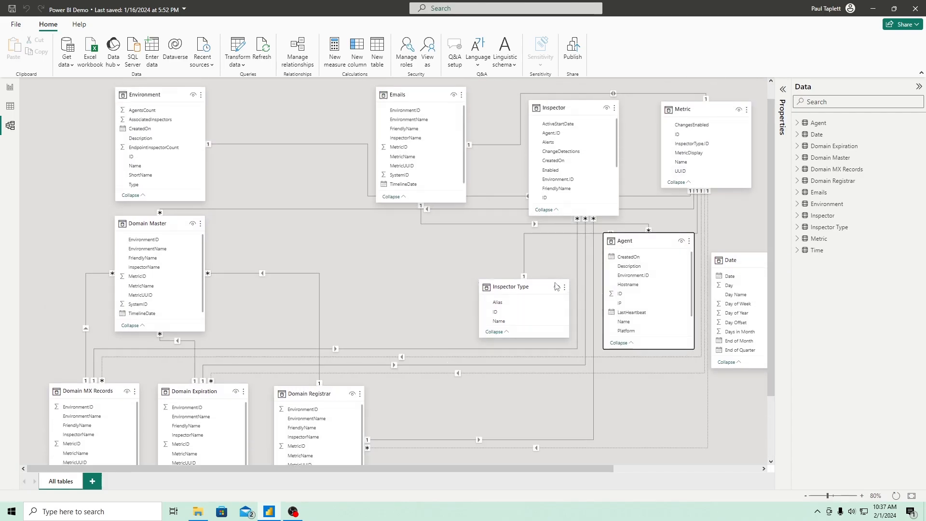
{"action": "left_click_drag", "start_coordinate": [515, 289], "coordinate": [520, 332]}
{"action": "left_click_drag", "start_coordinate": [406, 97], "coordinate": [442, 174]}
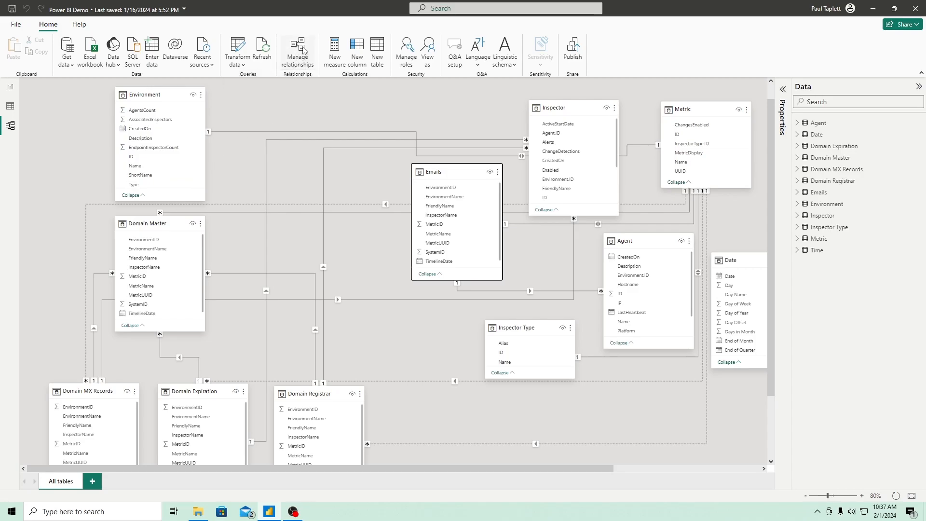
Step: Delete all existing table relationships from the model
{"action": "left_click", "coordinate": [304, 49]}
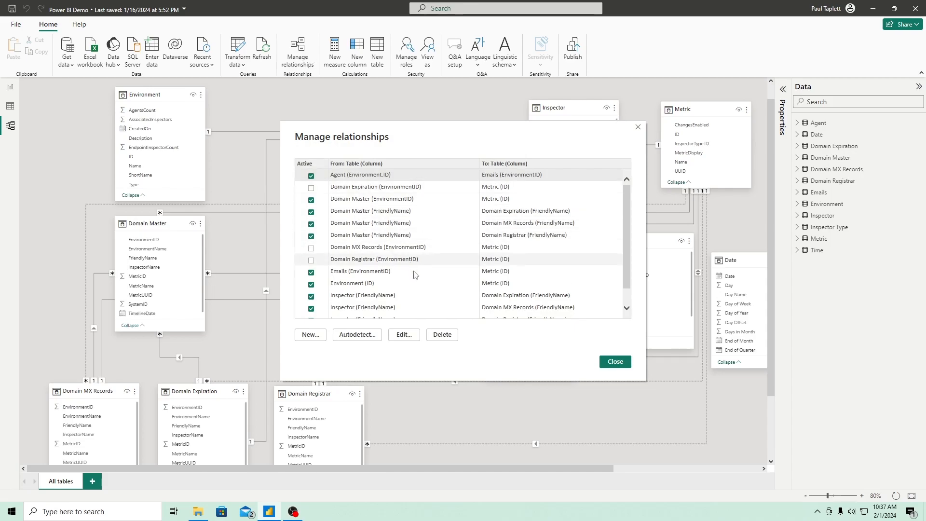
{"action": "scroll", "coordinate": [407, 293], "scroll_direction": "down", "scroll_amount": 1}
{"action": "scroll", "coordinate": [407, 292], "scroll_direction": "up", "scroll_amount": 2}
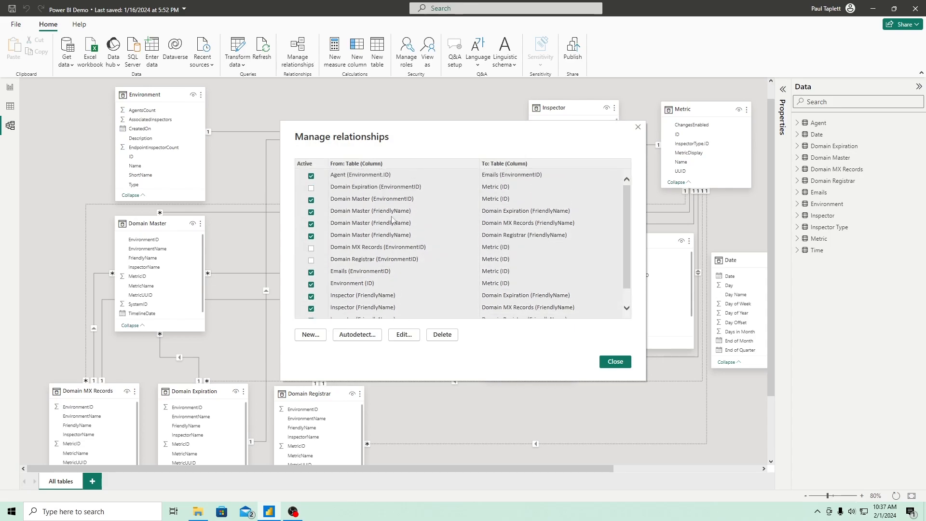
{"action": "left_click", "coordinate": [441, 336]}
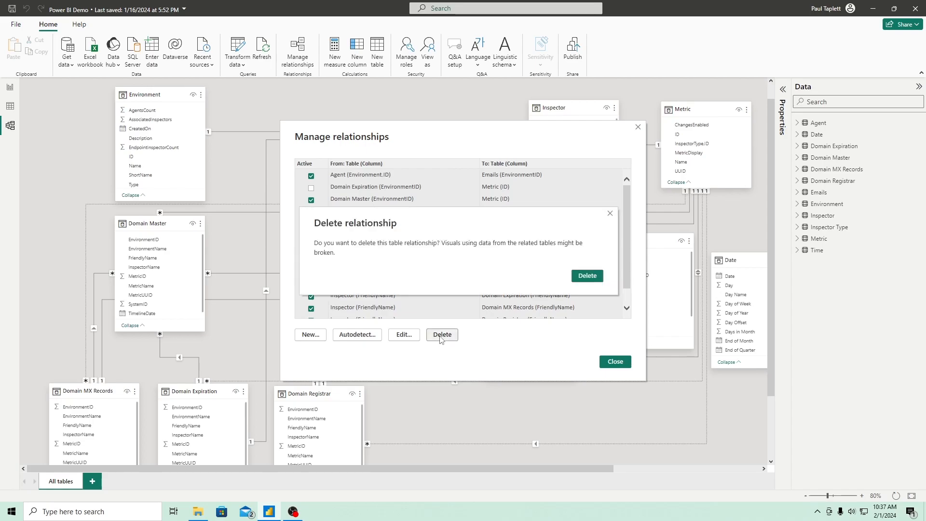
{"action": "left_click", "coordinate": [591, 277]}
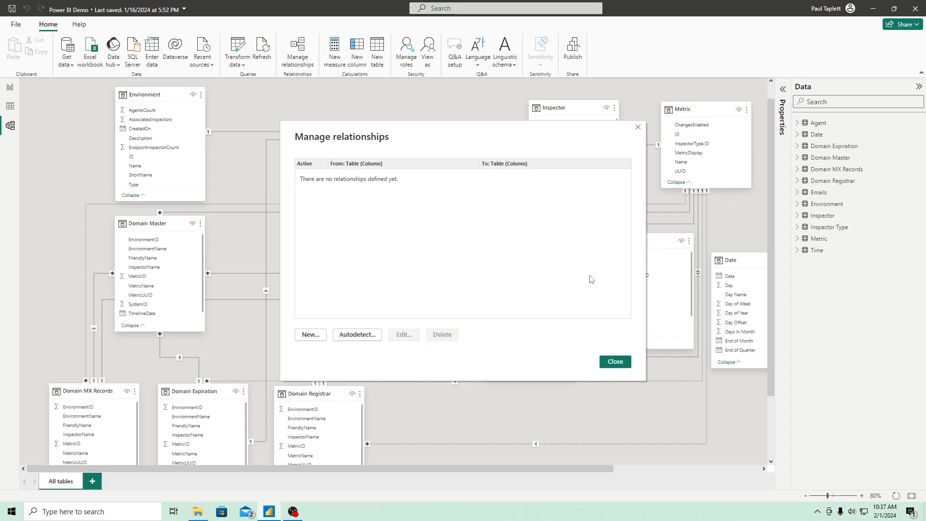
{"action": "left_click", "coordinate": [615, 362]}
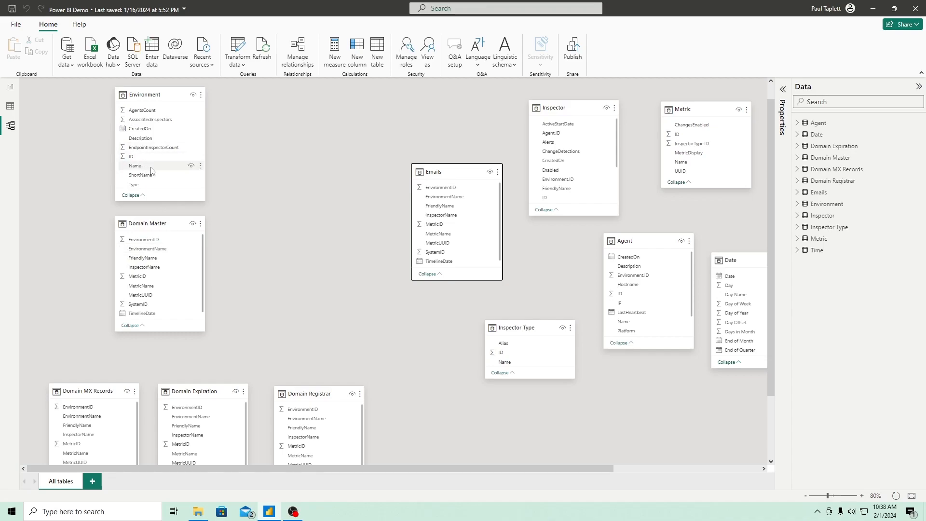
Step: Relate Name in Environment to EnvironmentName in Domain Master, and shift the Domain Master table slightly away from its original position
{"action": "left_click_drag", "start_coordinate": [149, 169], "coordinate": [149, 251]}
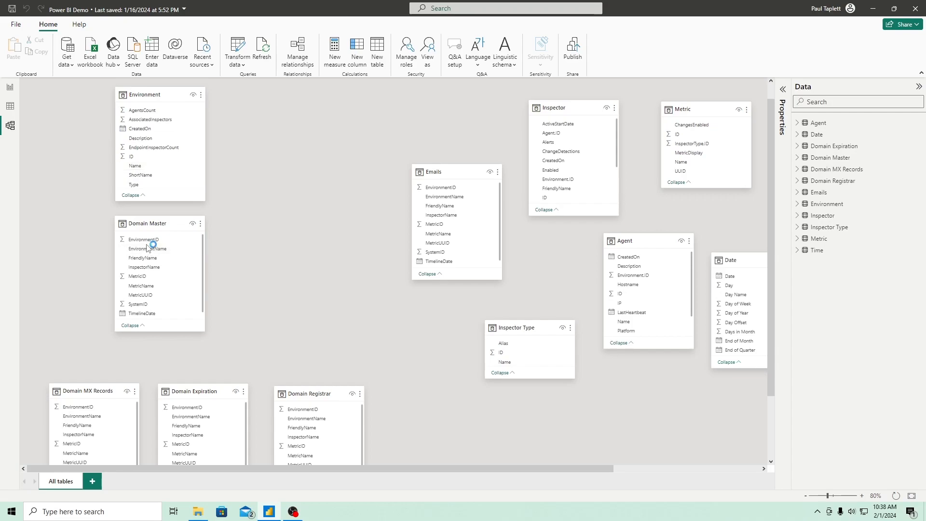
{"action": "left_click_drag", "start_coordinate": [183, 229], "coordinate": [225, 232]}
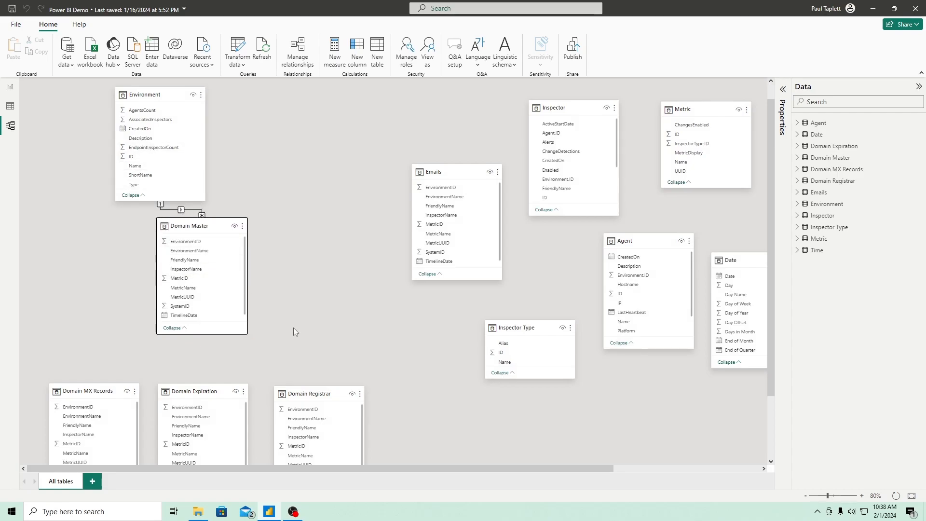
Step: Relate Domain Master's FriendlyName to FriendlyName in Domain MX Records, Domain Expiration and Domain Registrar
{"action": "scroll", "coordinate": [296, 290], "scroll_direction": "down", "scroll_amount": 3}
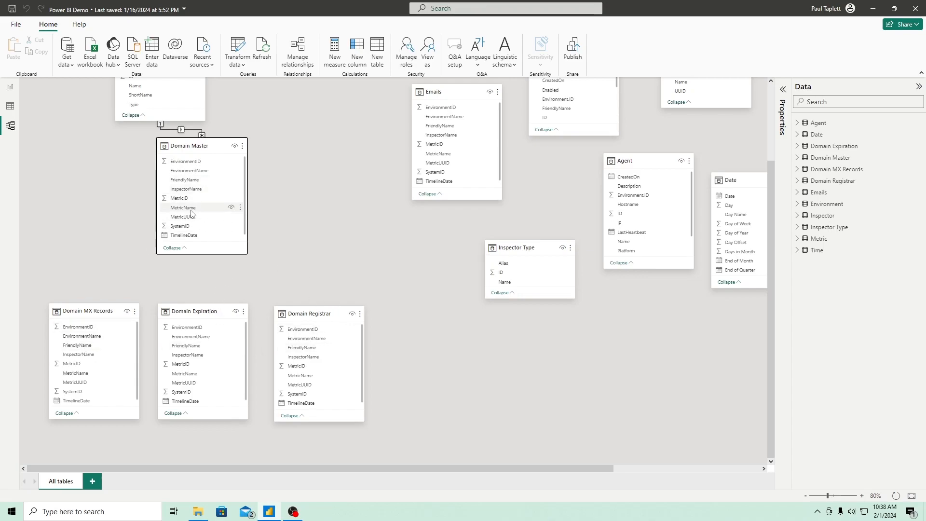
{"action": "left_click_drag", "start_coordinate": [186, 179], "coordinate": [86, 349]}
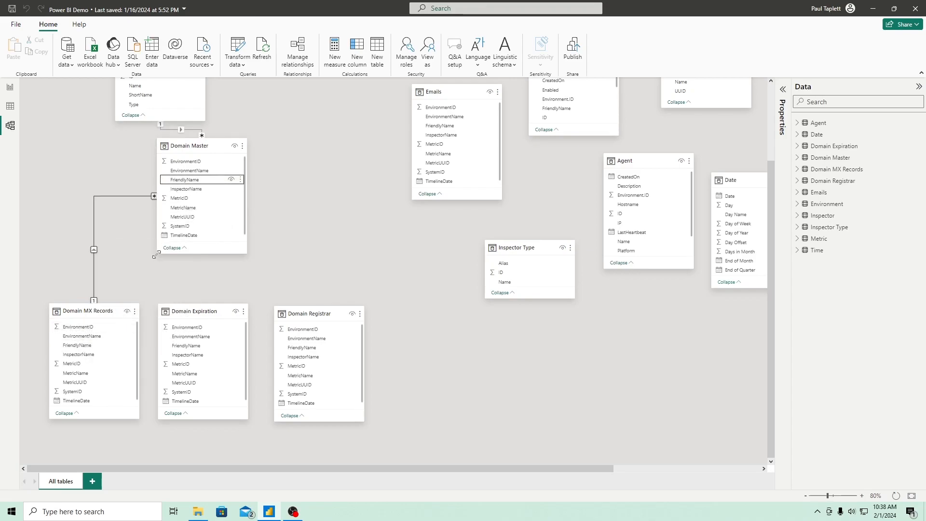
{"action": "left_click_drag", "start_coordinate": [187, 179], "coordinate": [189, 345]}
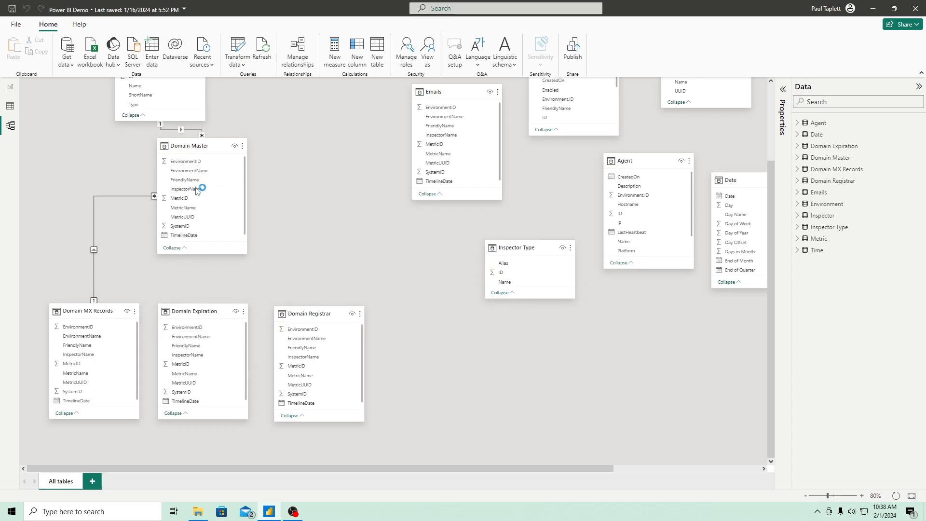
{"action": "left_click_drag", "start_coordinate": [185, 180], "coordinate": [314, 348]}
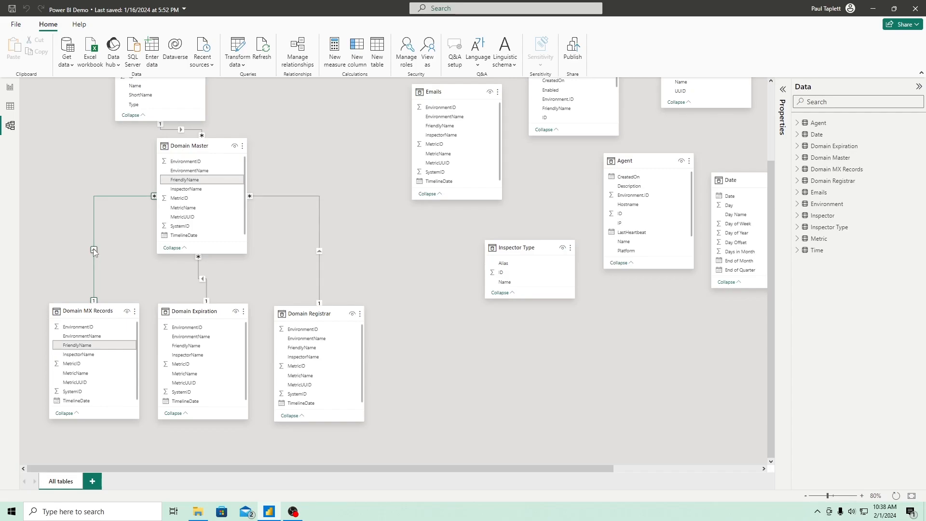
Step: Set the cross filter direction of the Domain Master to Domain MX Records relationship to Both
{"action": "double_click", "coordinate": [94, 251]}
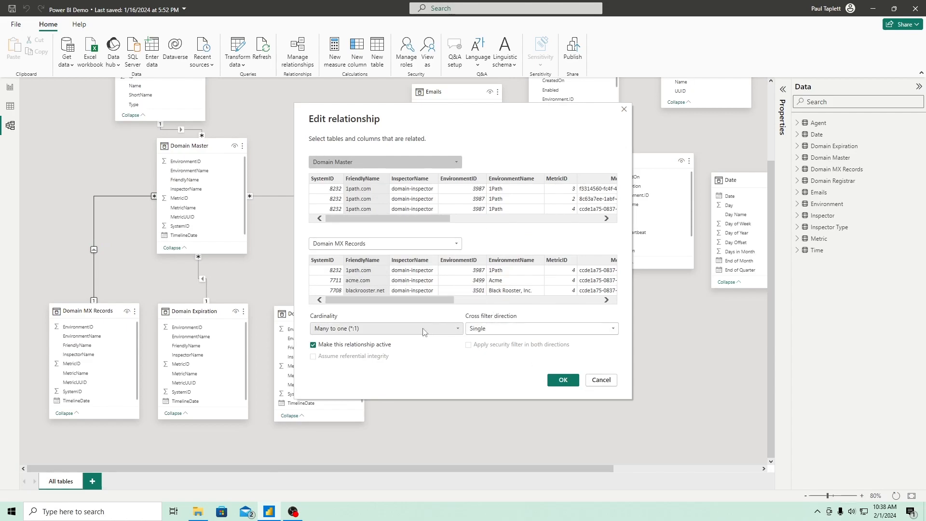
{"action": "left_click", "coordinate": [492, 332]}
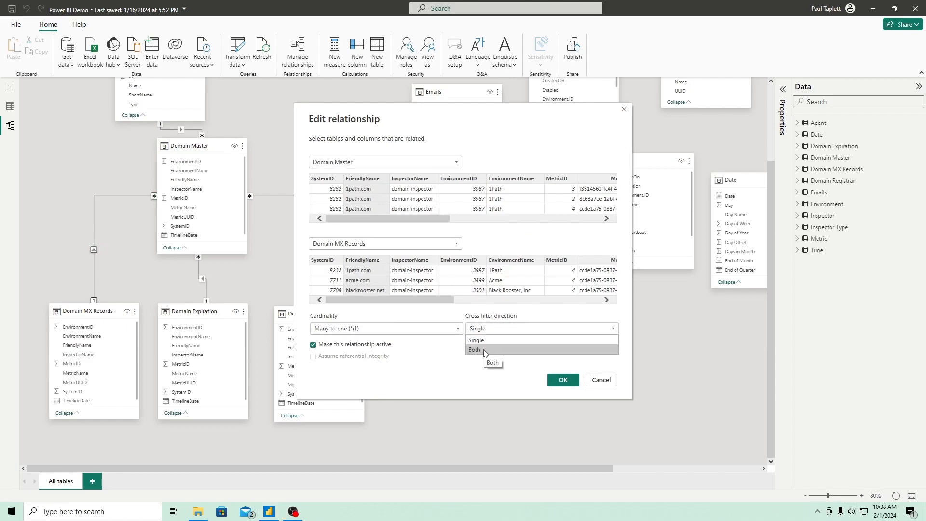
{"action": "left_click", "coordinate": [485, 349]}
{"action": "left_click", "coordinate": [559, 380]}
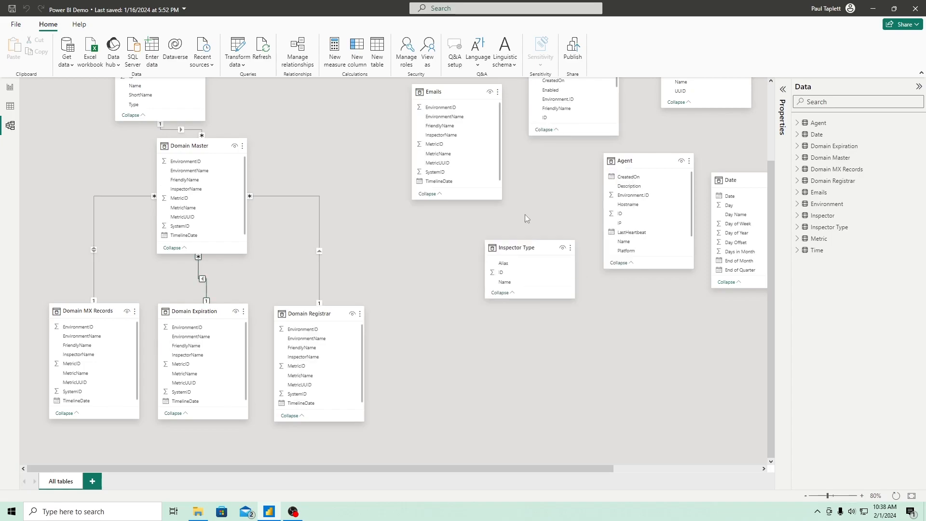
Step: Set the cross filter direction of the Domain Master to Domain Expiration relationship to Both and apply the change
{"action": "left_click", "coordinate": [783, 90]}
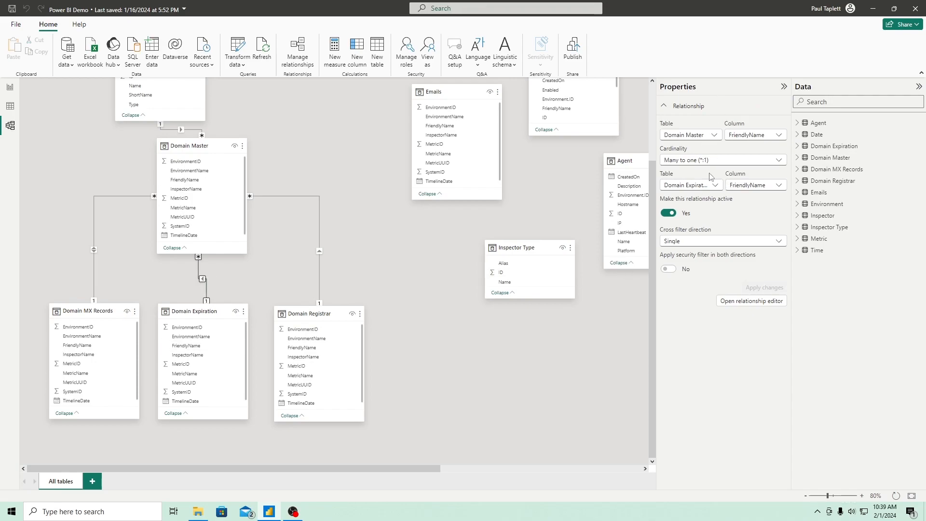
{"action": "left_click", "coordinate": [780, 243]}
{"action": "left_click", "coordinate": [685, 268]}
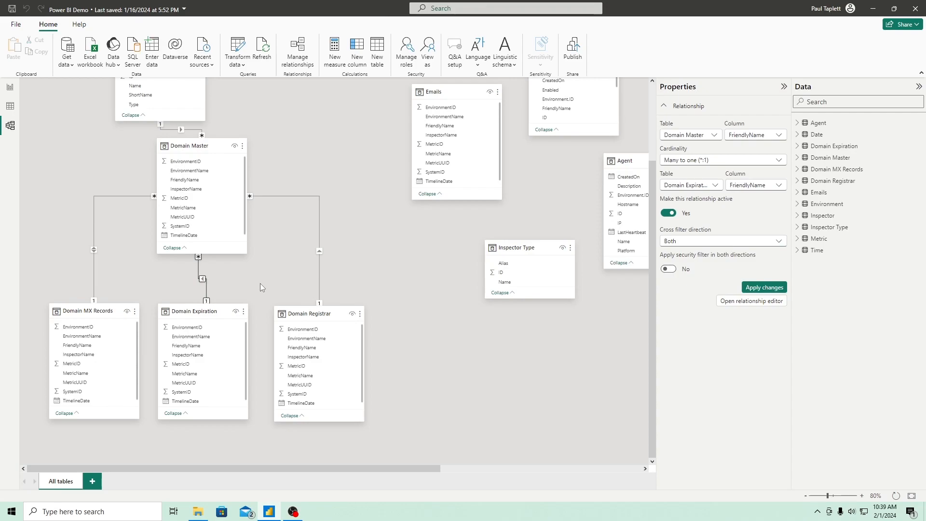
Step: Set the cross filter direction of the Domain Master to Domain Registrar relationship to Both and apply the change
{"action": "left_click", "coordinate": [319, 251]}
{"action": "left_click", "coordinate": [698, 248]}
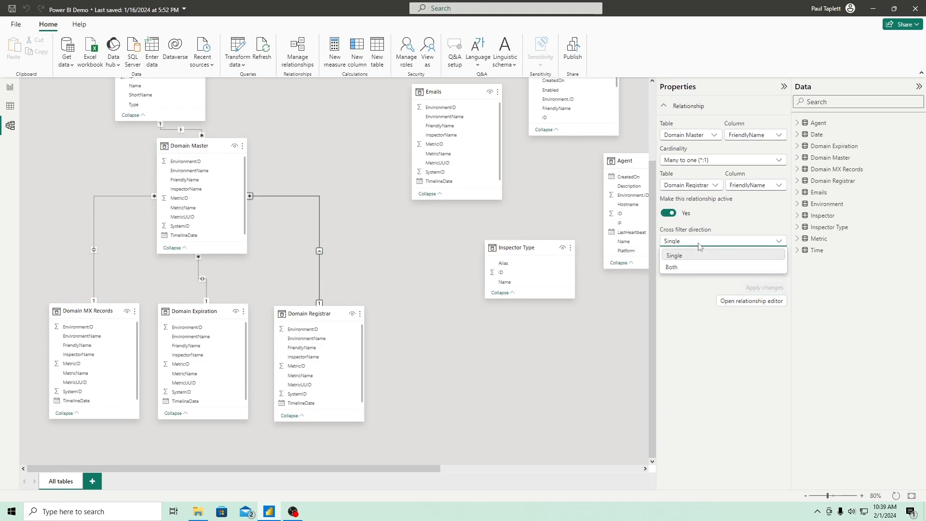
{"action": "left_click", "coordinate": [690, 267]}
{"action": "left_click", "coordinate": [775, 288]}
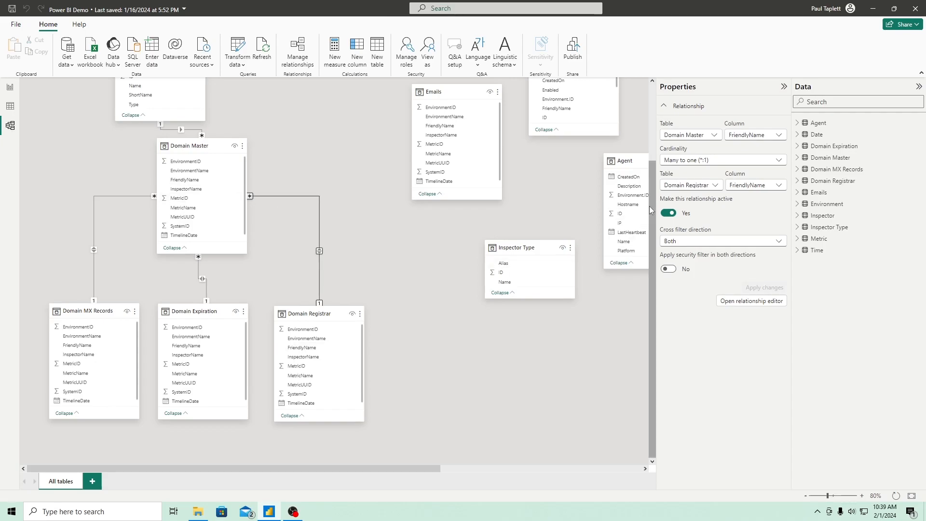
{"action": "left_click_drag", "start_coordinate": [650, 199], "coordinate": [649, 181]}
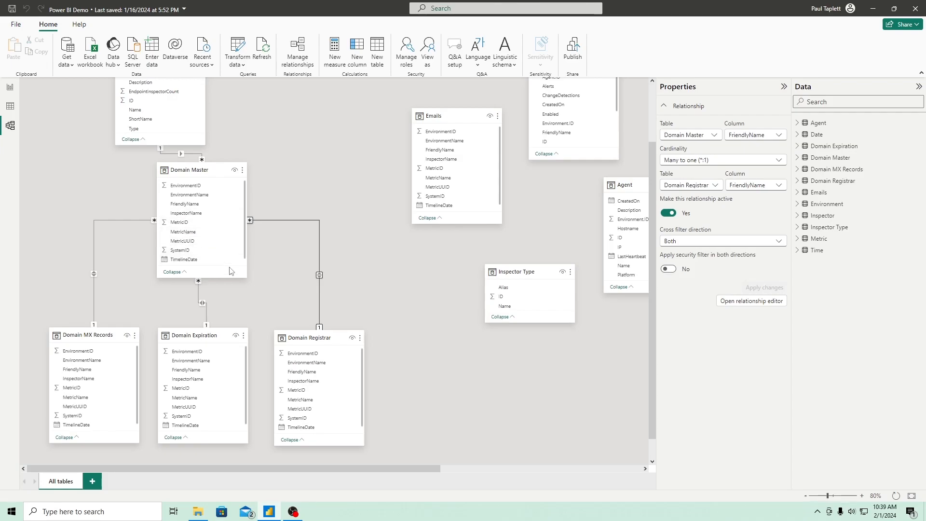
{"action": "scroll", "coordinate": [337, 311], "scroll_direction": "up", "scroll_amount": 3}
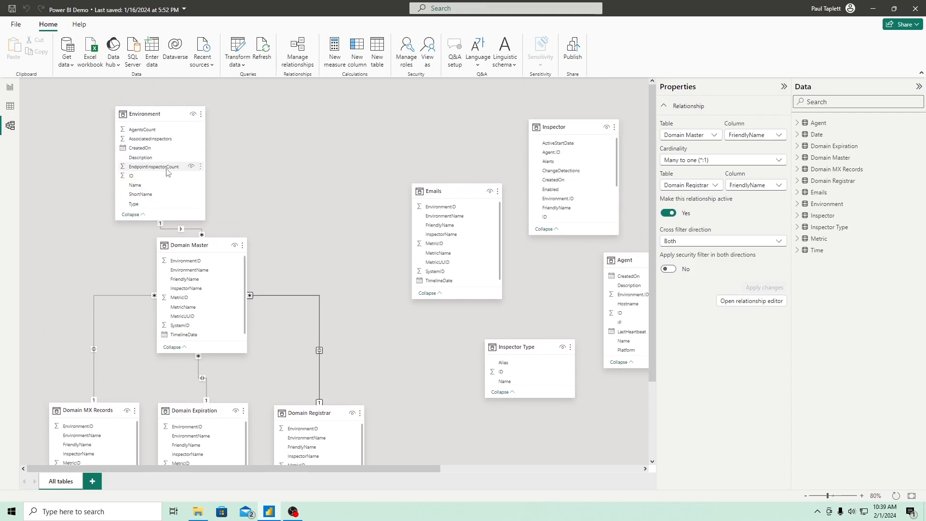
{"action": "scroll", "coordinate": [181, 205], "scroll_direction": "down", "scroll_amount": 3}
{"action": "scroll", "coordinate": [188, 292], "scroll_direction": "up", "scroll_amount": 3}
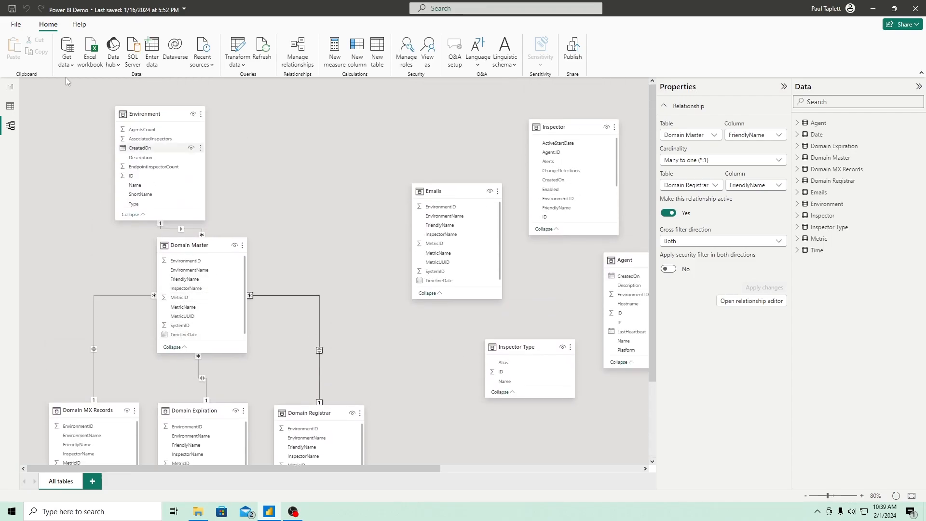
Step: Create a table visual on the empty report page from Domain Master's EnvironmentName field
{"action": "left_click", "coordinate": [9, 91]}
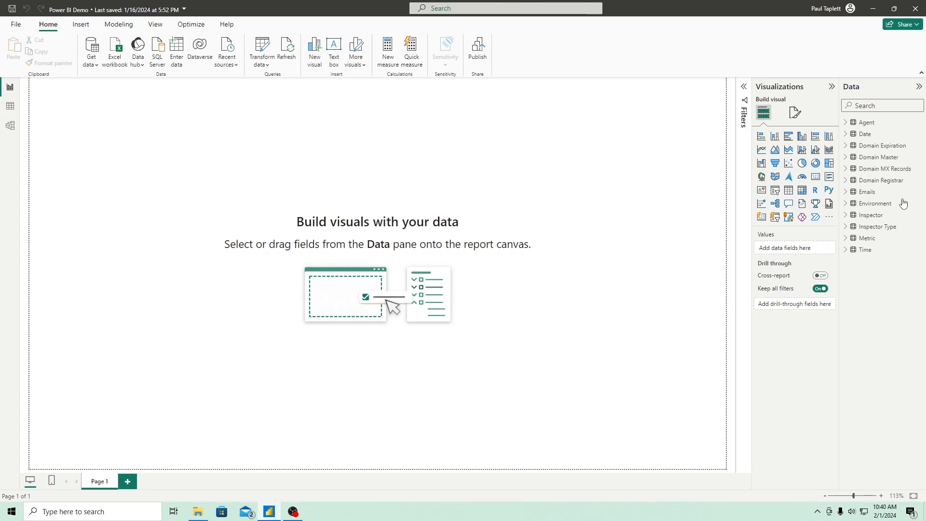
{"action": "left_click", "coordinate": [845, 157]}
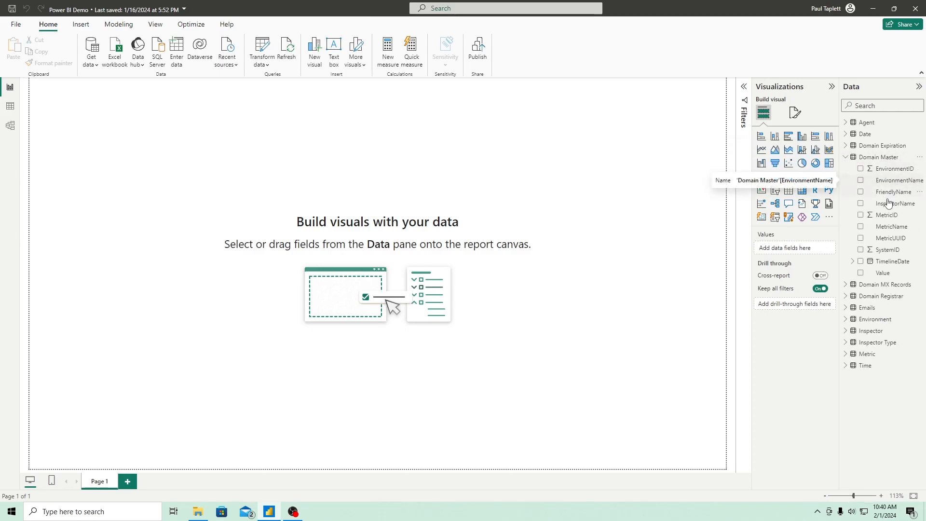
{"action": "left_click_drag", "start_coordinate": [893, 183], "coordinate": [152, 289]}
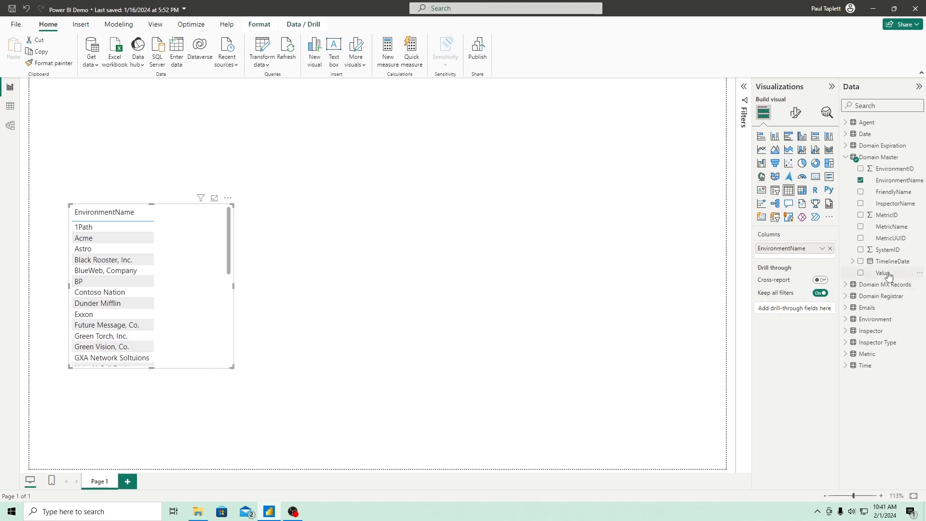
Step: Try Domain Master's Value field as a second column in a widened table visual, and remove that field
{"action": "left_click_drag", "start_coordinate": [888, 275], "coordinate": [190, 250]}
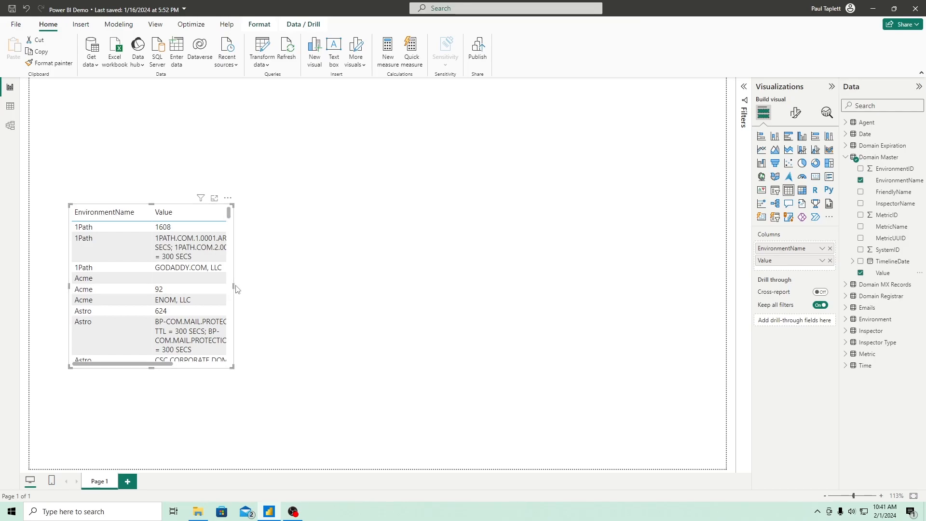
{"action": "left_click_drag", "start_coordinate": [233, 287], "coordinate": [429, 287]}
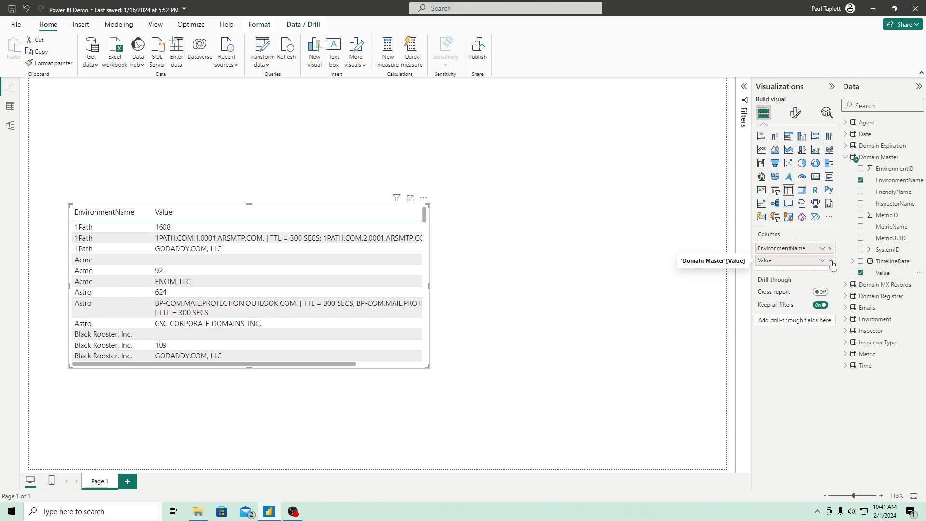
{"action": "left_click", "coordinate": [874, 273]}
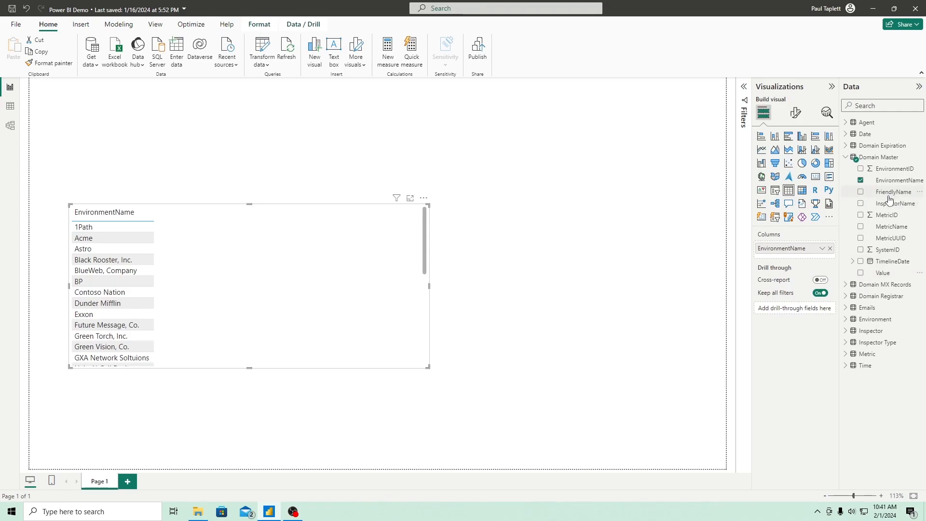
Step: Add Domain Master's FriendlyName to the table visual, and check the Domain Master rows in the data table before returning to the report
{"action": "left_click_drag", "start_coordinate": [891, 196], "coordinate": [208, 224]}
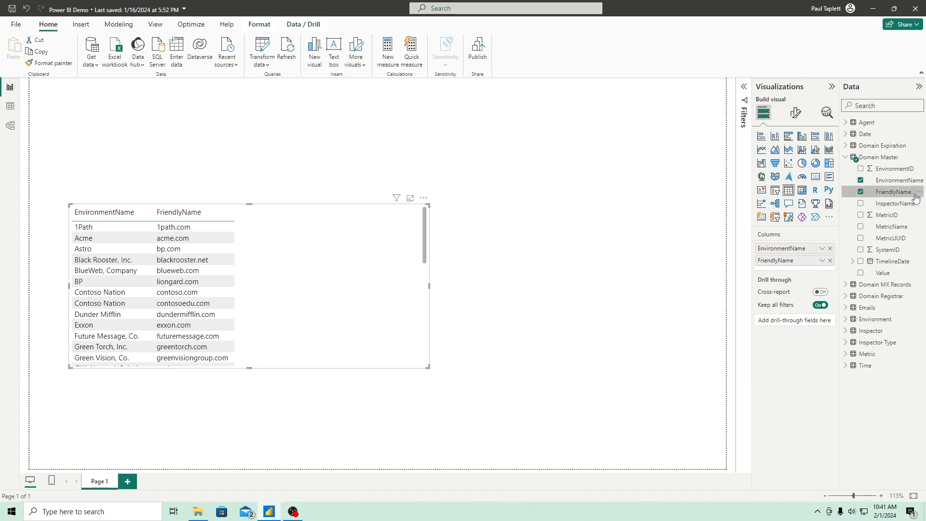
{"action": "left_click", "coordinate": [12, 111]}
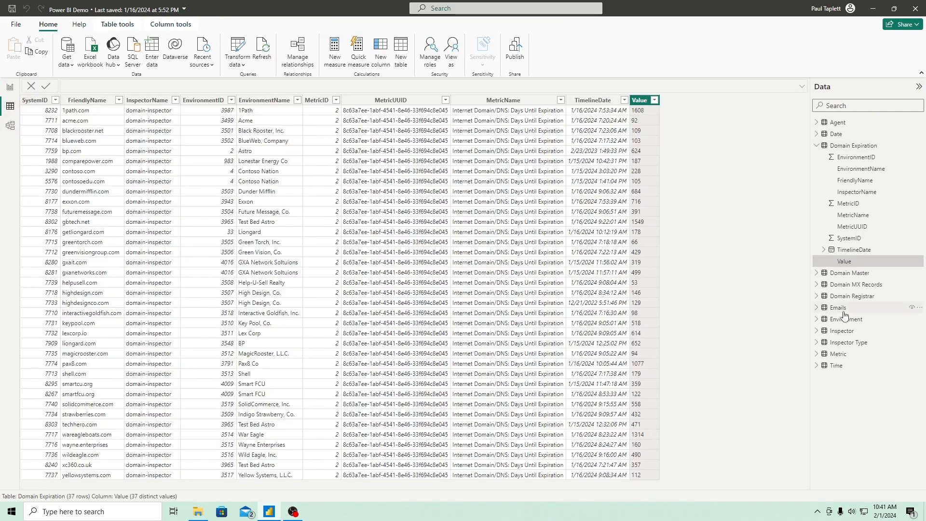
{"action": "left_click", "coordinate": [847, 273]}
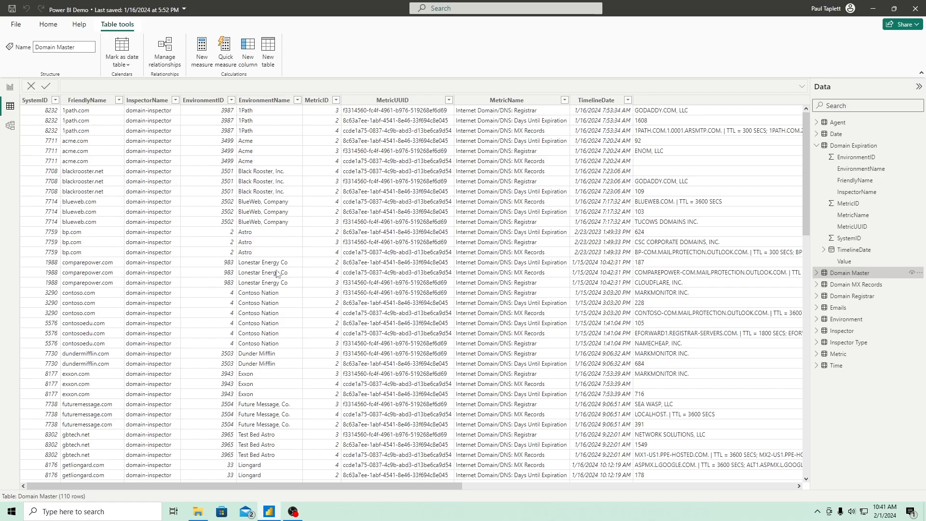
{"action": "left_click", "coordinate": [9, 88]}
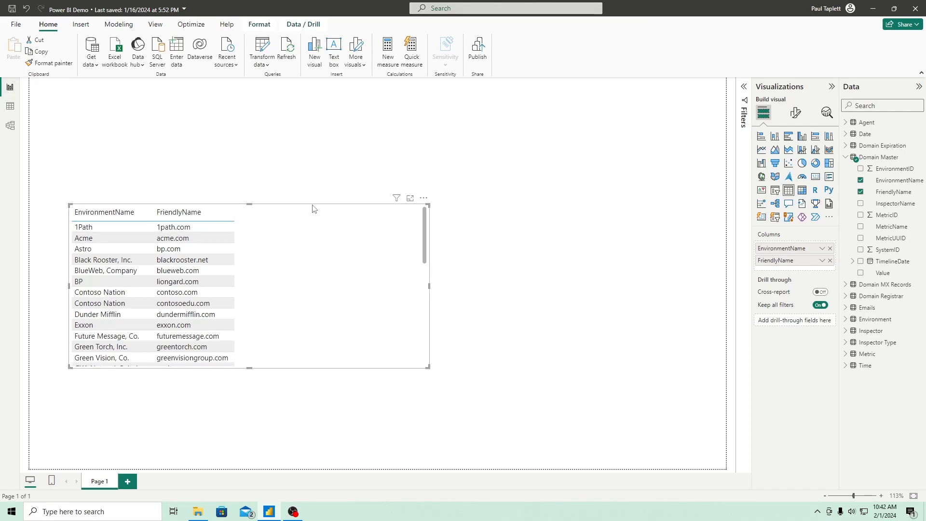
Step: Add Domain Registrar's Value field as a column of the table visual
{"action": "left_click", "coordinate": [845, 297]}
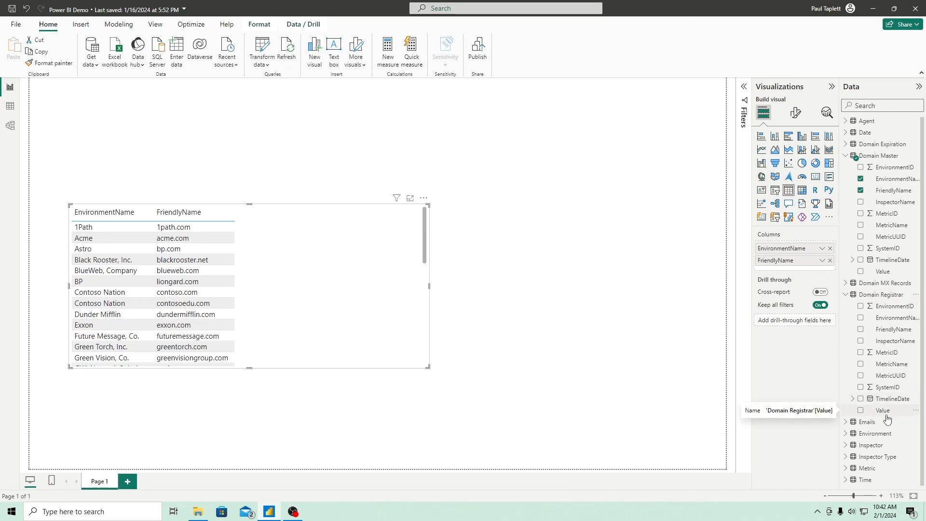
{"action": "left_click_drag", "start_coordinate": [886, 413], "coordinate": [290, 235]}
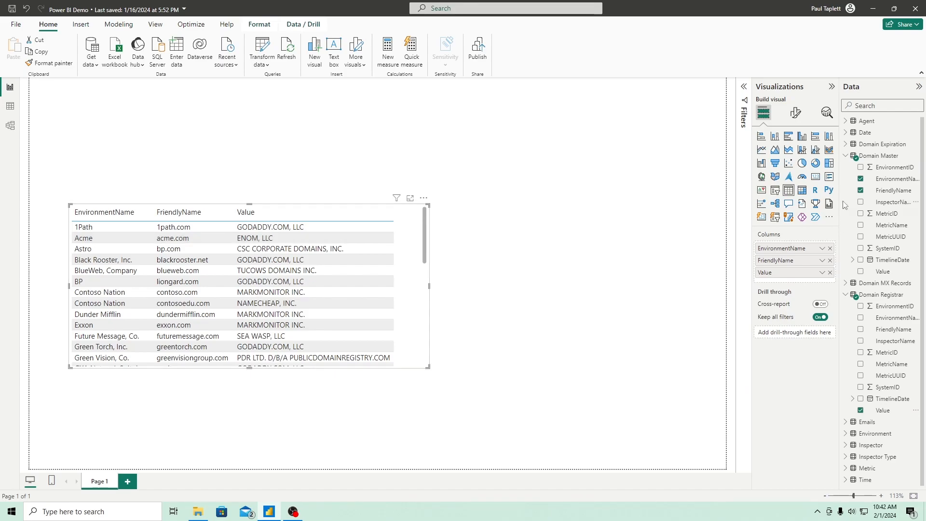
{"action": "left_click", "coordinate": [845, 296]}
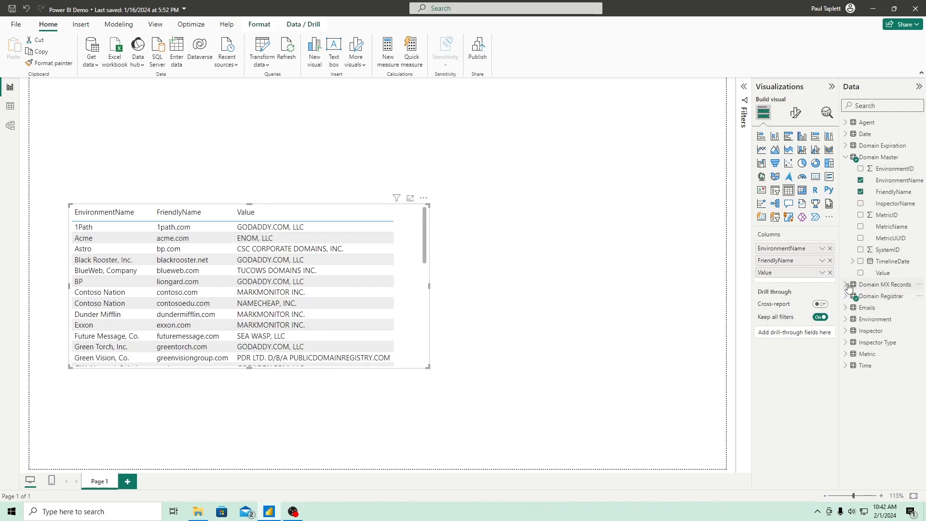
Step: Add the Value fields of Domain Expiration and Domain MX Records to the table visual, widening it to make room
{"action": "left_click", "coordinate": [847, 147]}
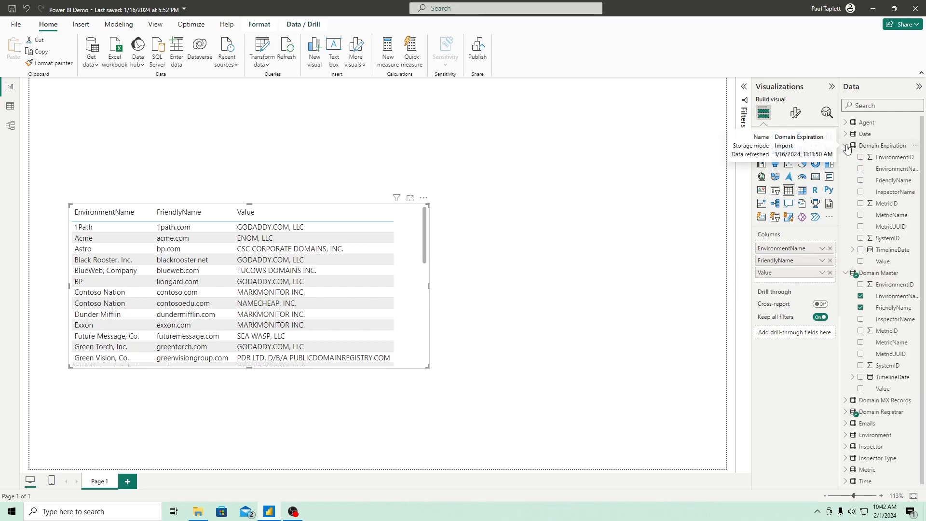
{"action": "left_click_drag", "start_coordinate": [890, 266], "coordinate": [641, 286]}
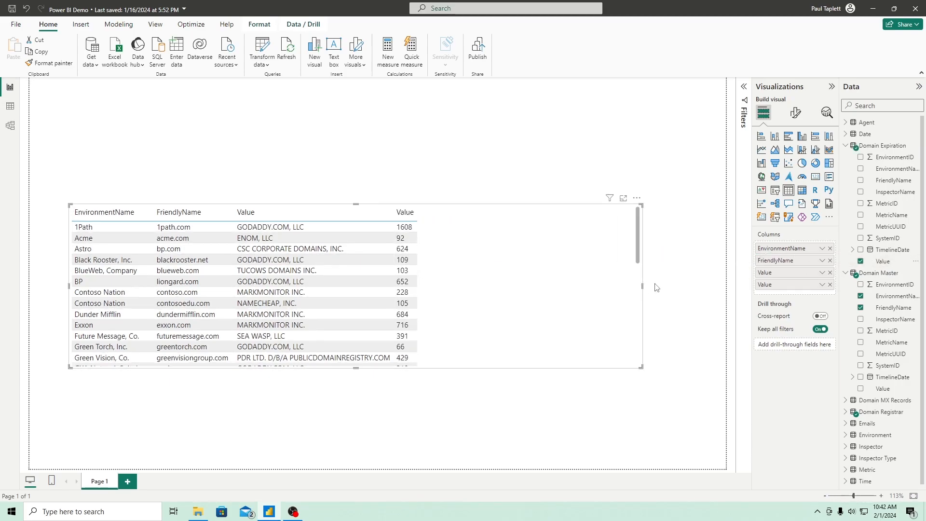
{"action": "left_click", "coordinate": [846, 146]}
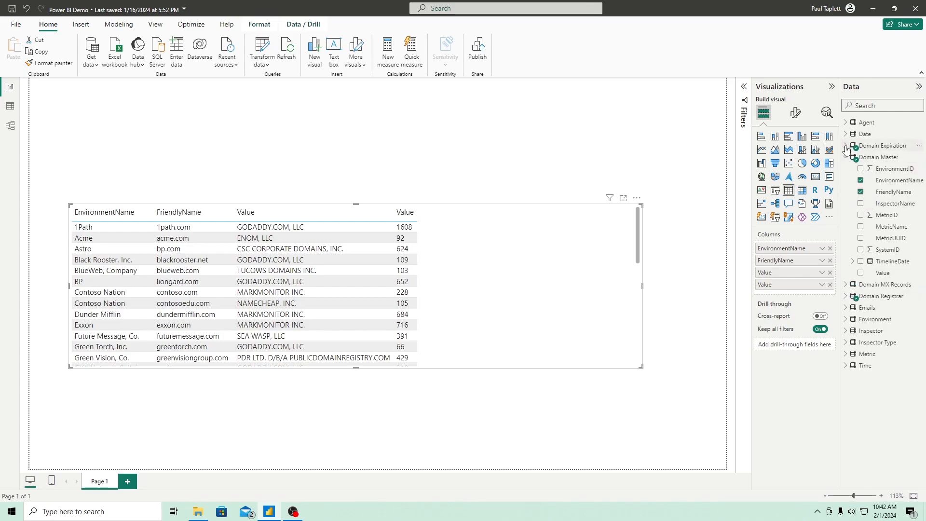
{"action": "left_click", "coordinate": [846, 285]}
{"action": "left_click_drag", "start_coordinate": [891, 400], "coordinate": [540, 272]}
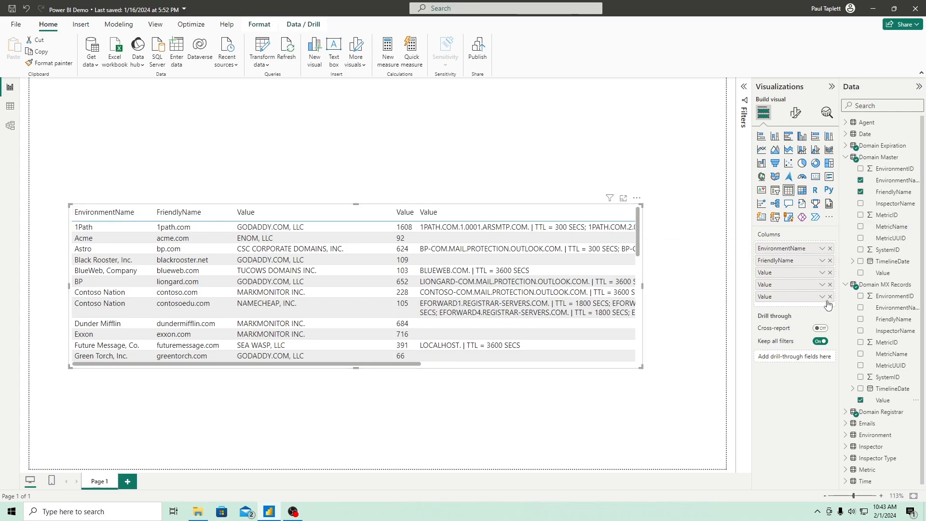
Step: Rename the EnvironmentName column to Customer for this visual
{"action": "left_click", "coordinate": [822, 249]}
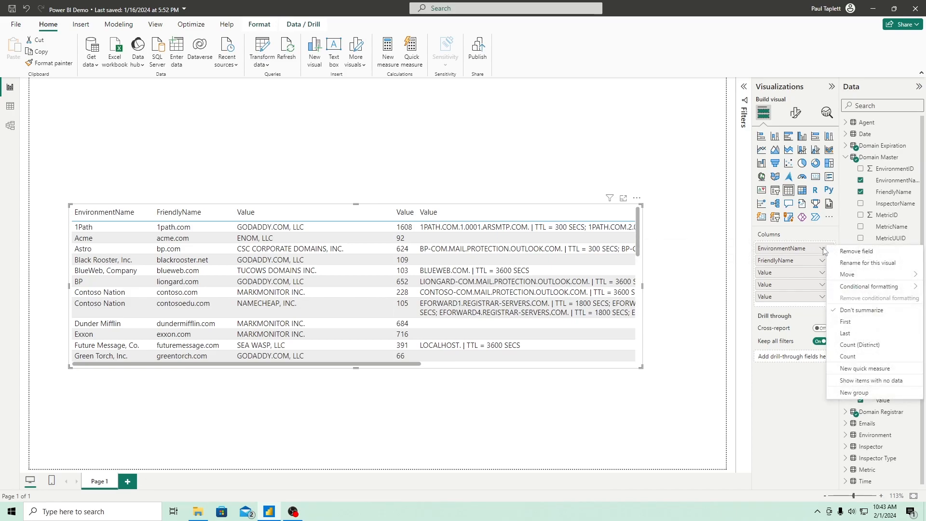
{"action": "left_click", "coordinate": [888, 265]}
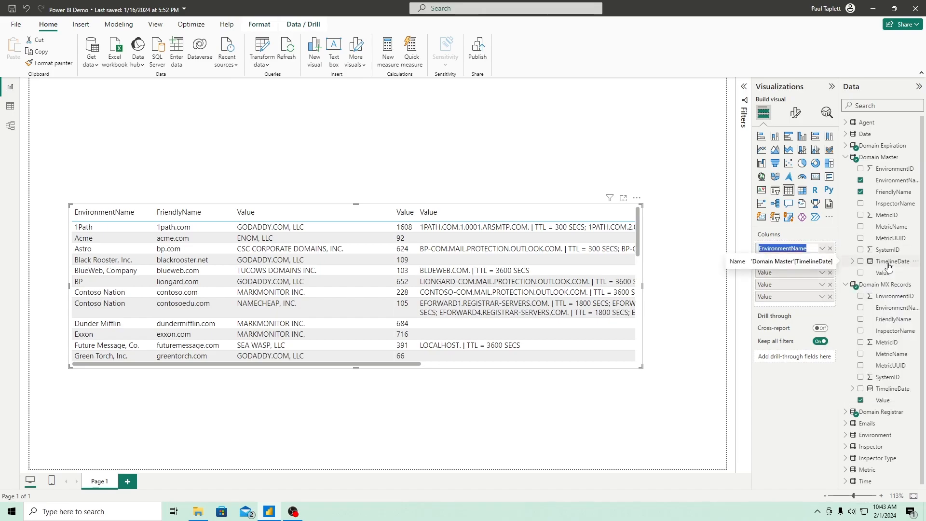
{"action": "type", "text": "Customer"}
{"action": "key", "text": "Return"}
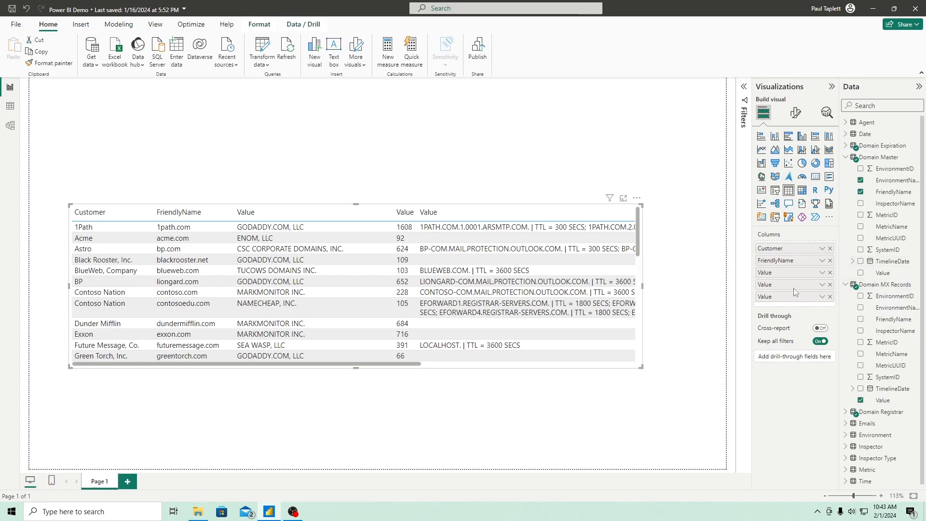
Step: Rename the FriendlyName column to Domain for this visual
{"action": "left_click", "coordinate": [822, 260]}
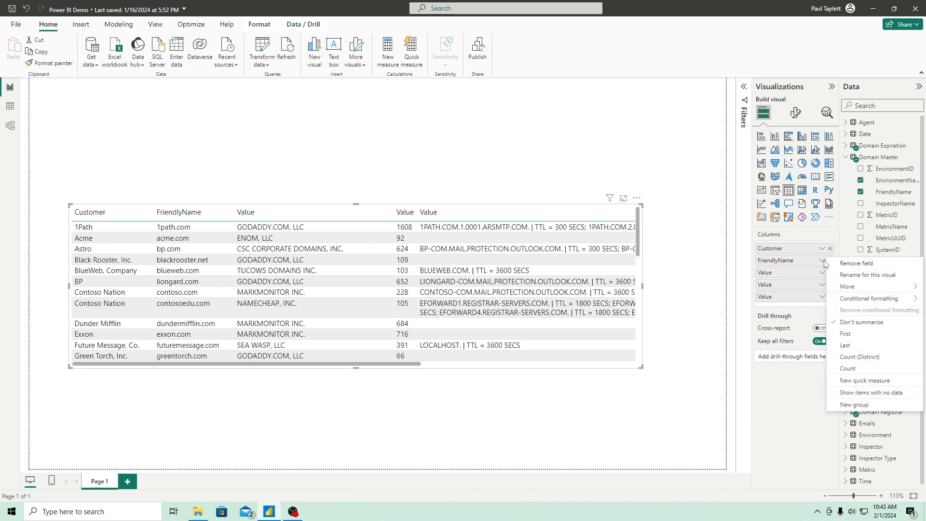
{"action": "left_click", "coordinate": [847, 276]}
{"action": "type", "text": "D"}
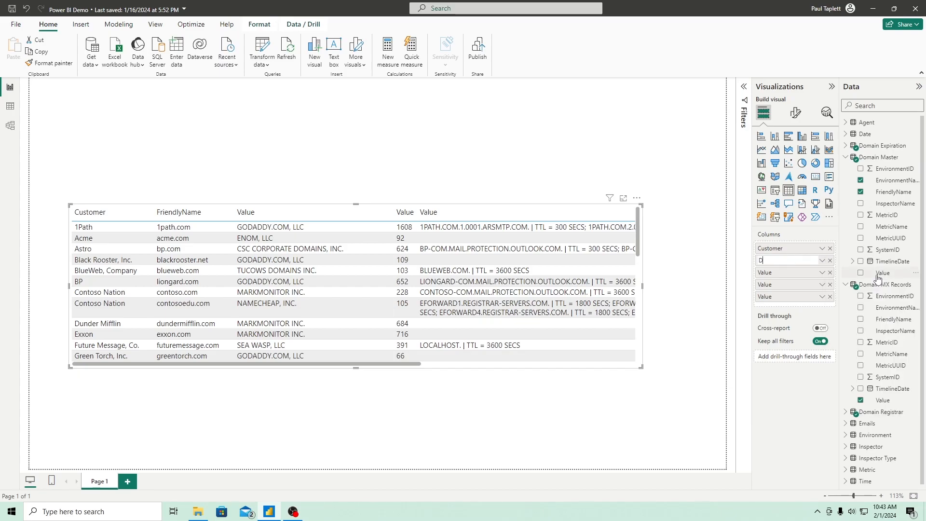
{"action": "type", "text": "omain"}
{"action": "key", "text": "Return"}
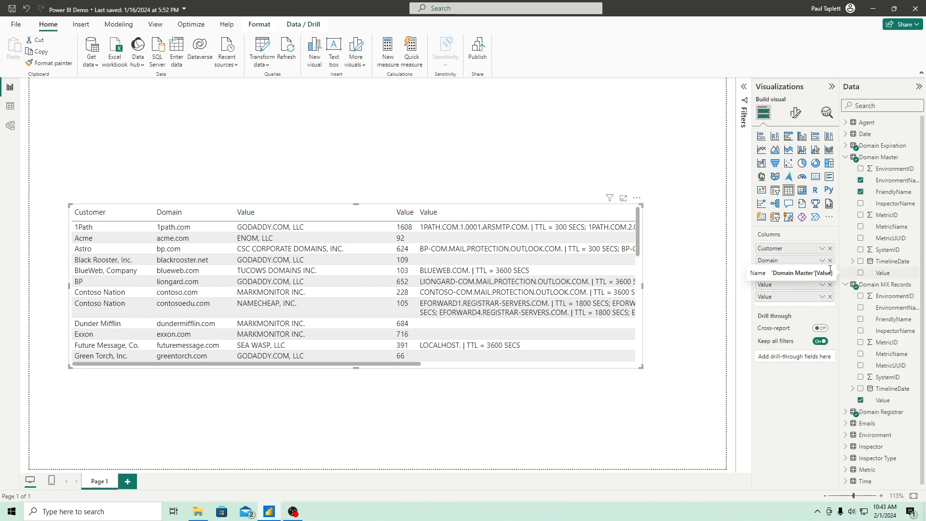
Step: Rename the Domain Registrar Value column to Registrar and the Domain Expiration Value column to Days Till Exp for this visual
{"action": "left_click", "coordinate": [822, 273]}
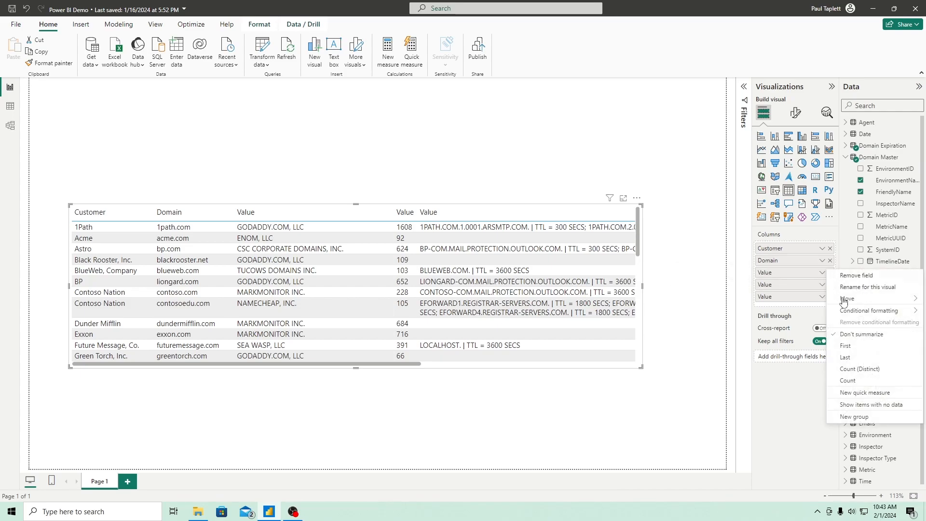
{"action": "left_click", "coordinate": [857, 289]}
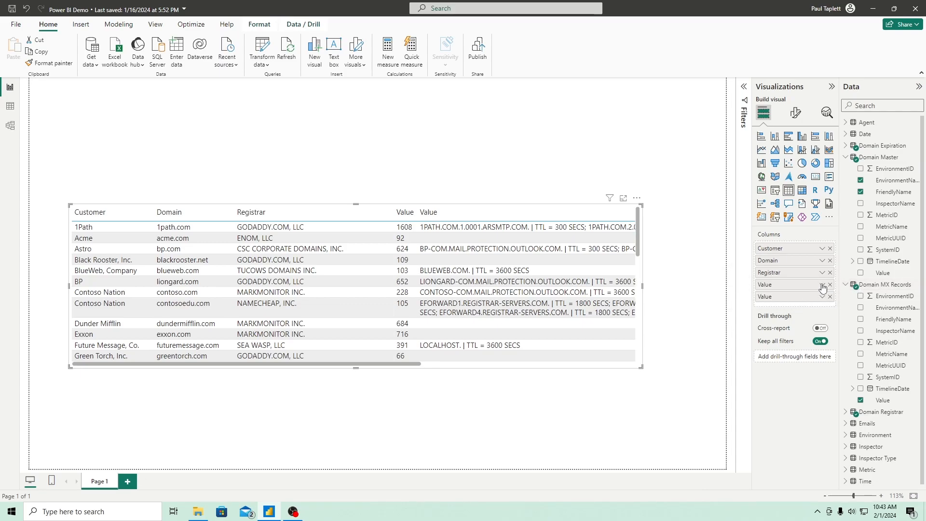
{"action": "left_click", "coordinate": [822, 285]}
{"action": "left_click", "coordinate": [860, 299]}
{"action": "type", "text": "Days T"}
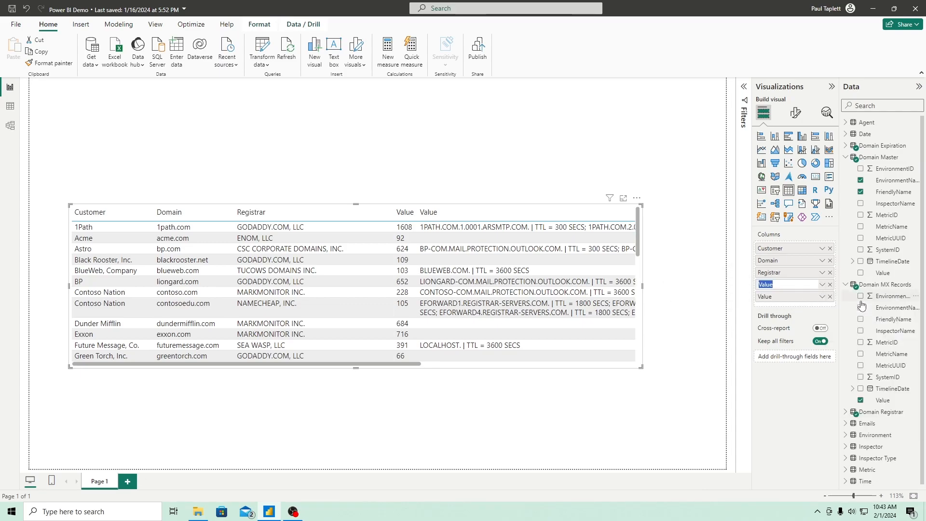
{"action": "type", "text": "ill Exp"}
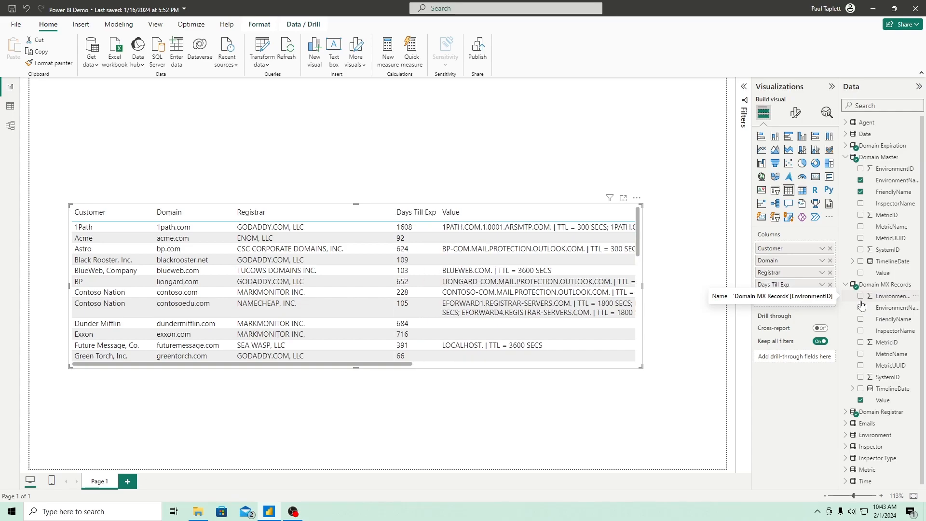
Step: Rename the Domain MX Records Value column to MX Records for this visual
{"action": "left_click", "coordinate": [822, 297]}
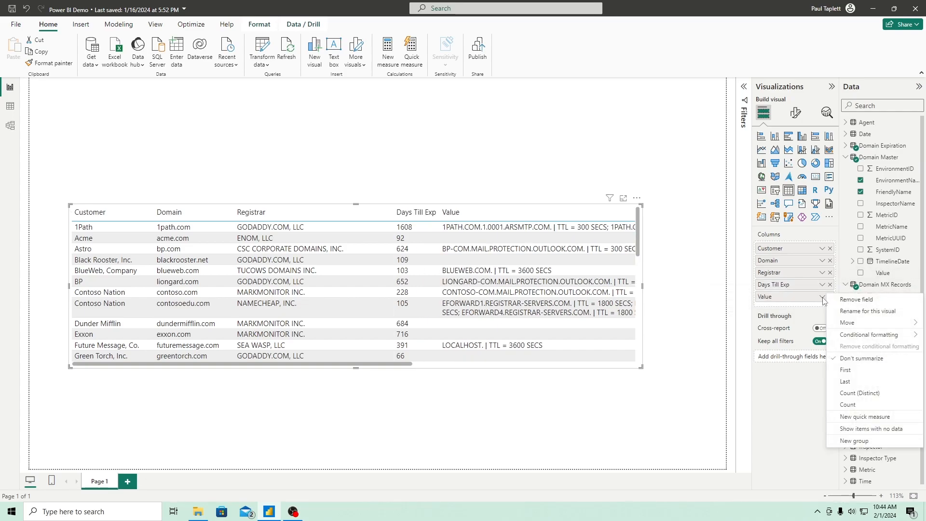
{"action": "left_click", "coordinate": [866, 311]}
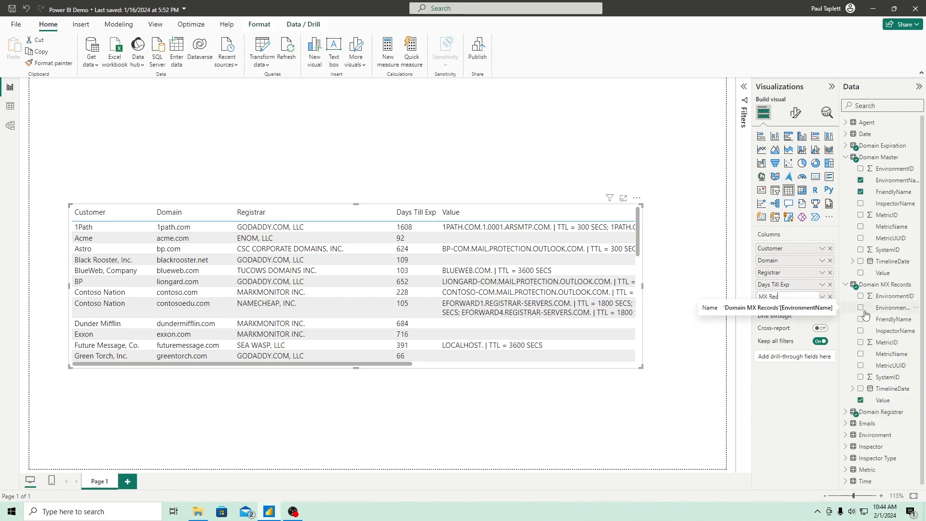
{"action": "type", "text": "MX Records"}
{"action": "key", "text": "Return"}
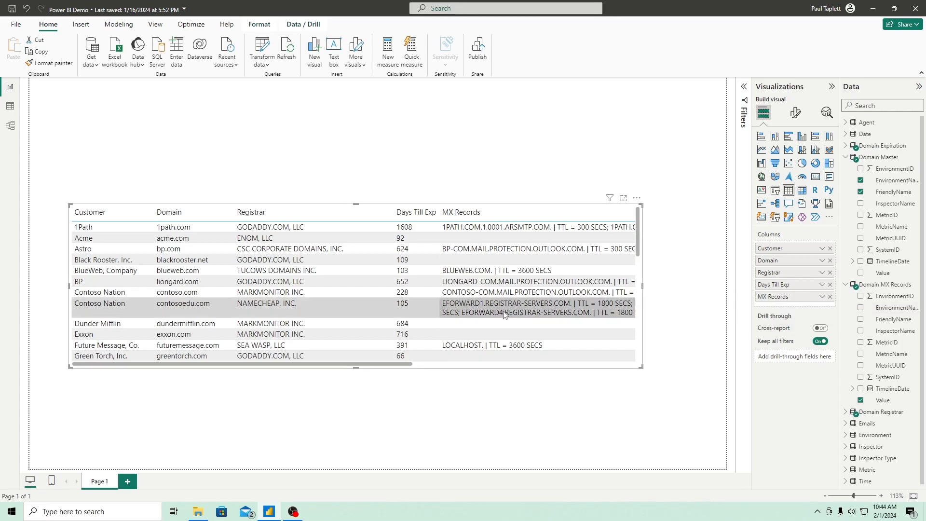
Step: Enlarge the table visual to span the full page width down to the page's lower edge, and collapse the expanded field lists
{"action": "scroll", "coordinate": [238, 295], "scroll_direction": "down", "scroll_amount": 3}
{"action": "scroll", "coordinate": [238, 295], "scroll_direction": "up", "scroll_amount": 3}
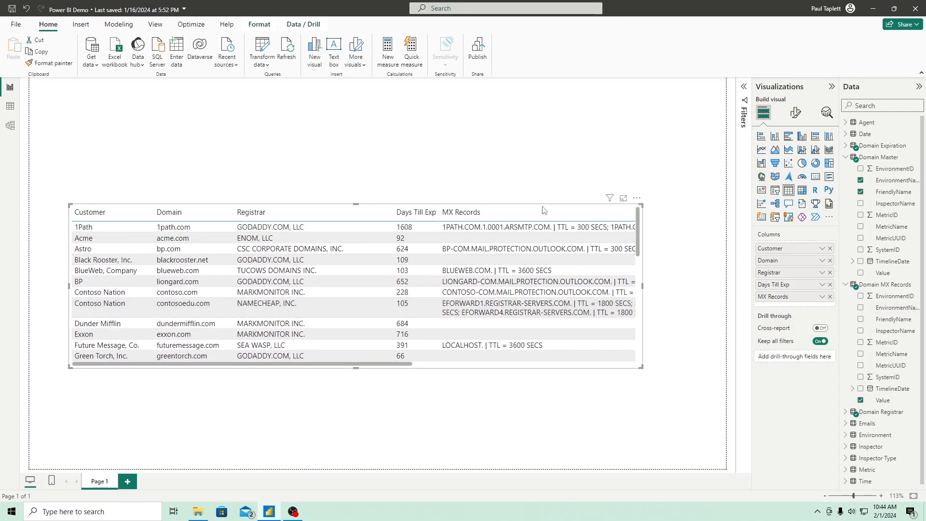
{"action": "left_click_drag", "start_coordinate": [641, 286], "coordinate": [726, 289]}
{"action": "left_click_drag", "start_coordinate": [71, 288], "coordinate": [31, 288]}
{"action": "left_click_drag", "start_coordinate": [279, 208], "coordinate": [281, 234]}
{"action": "left_click_drag", "start_coordinate": [379, 390], "coordinate": [379, 467]}
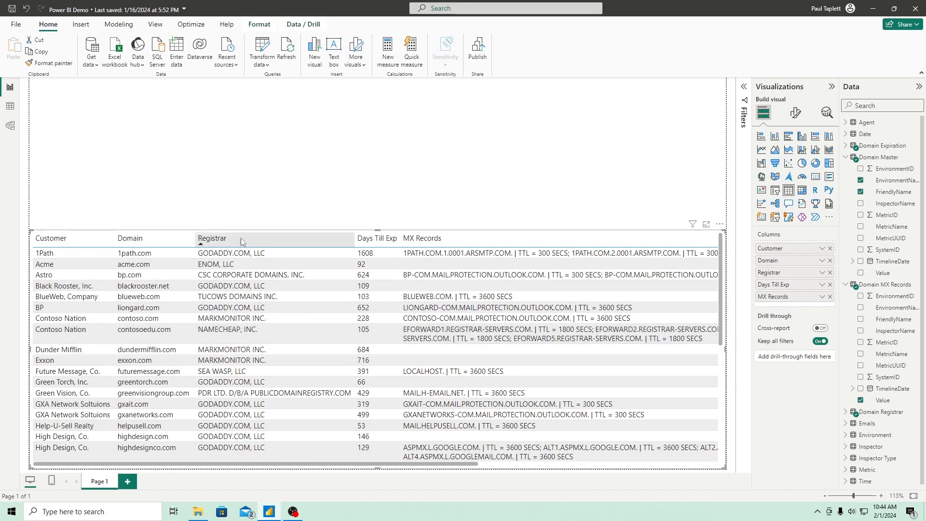
{"action": "left_click", "coordinate": [845, 157]}
{"action": "left_click", "coordinate": [845, 168]}
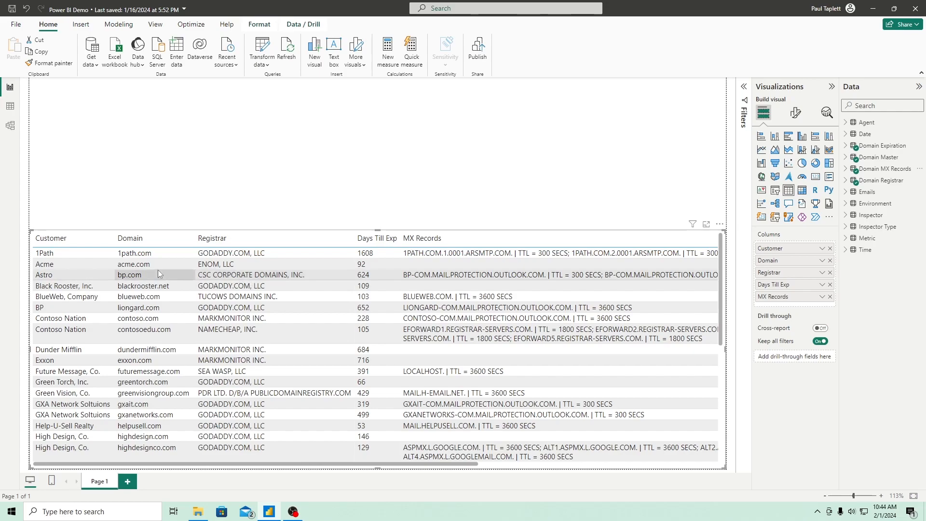
Step: Delete the relationship between Domain Master and Domain MX Records from the data model
{"action": "left_click", "coordinate": [11, 129]}
{"action": "left_click", "coordinate": [94, 296]}
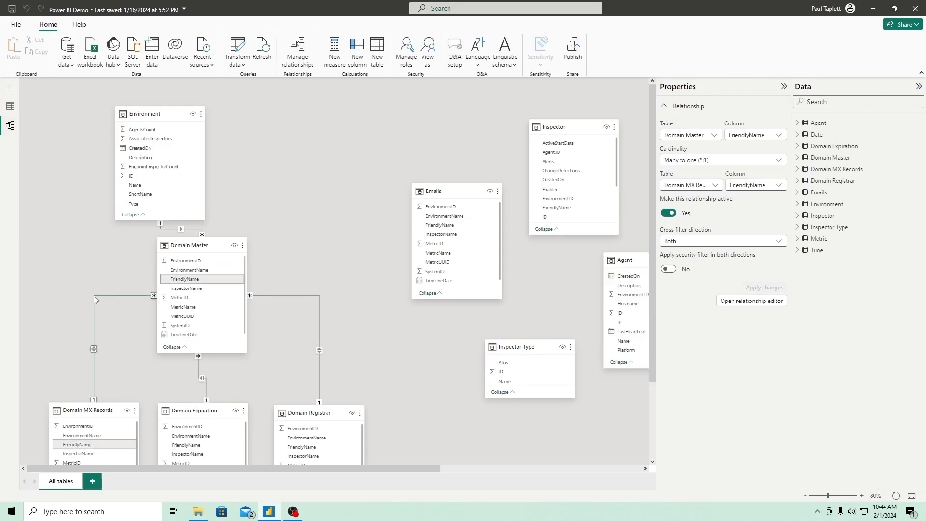
{"action": "right_click", "coordinate": [94, 295]}
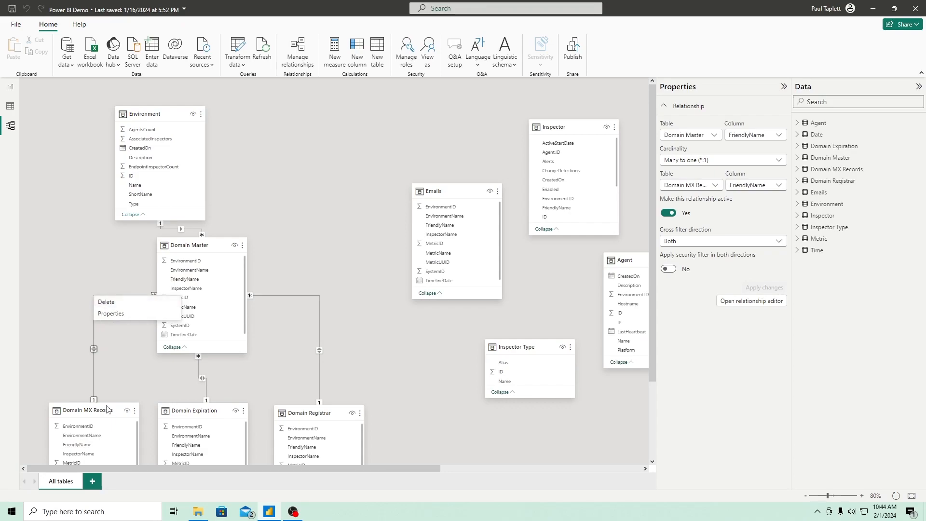
{"action": "left_click", "coordinate": [112, 302]}
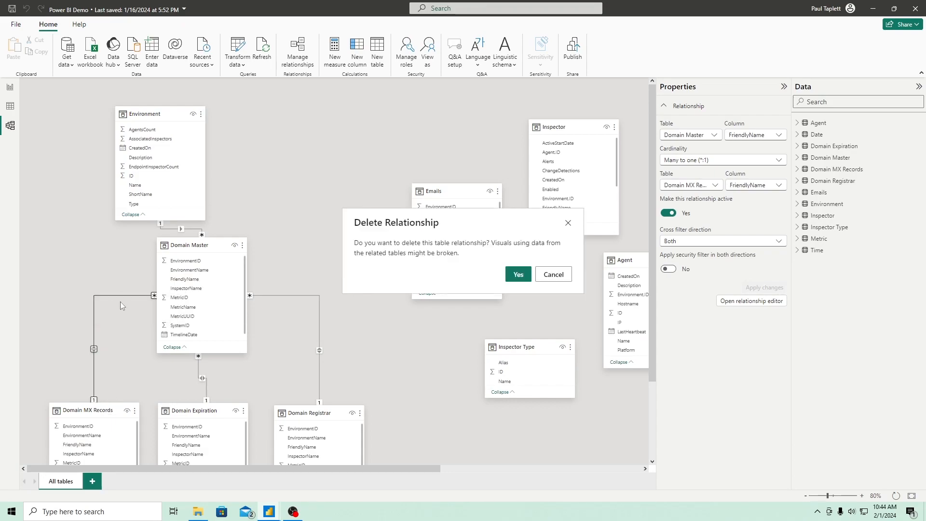
{"action": "left_click", "coordinate": [516, 273]}
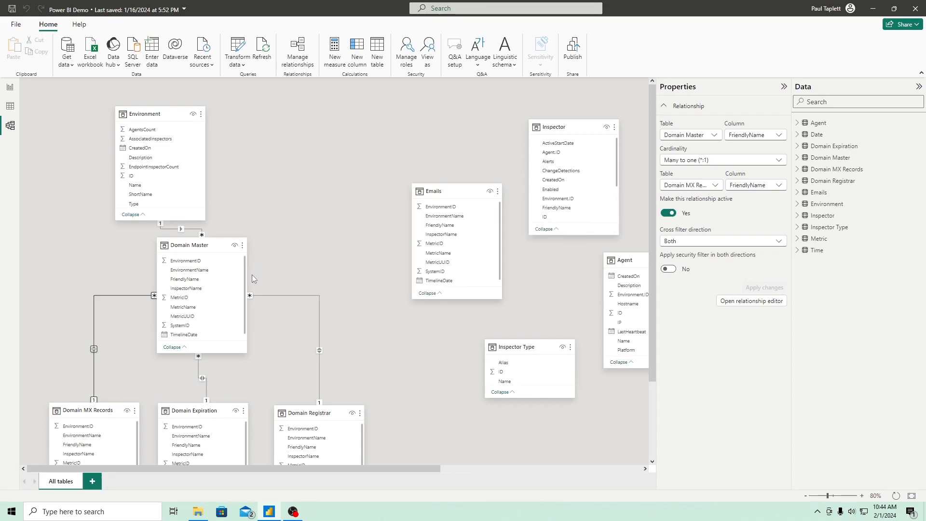
Step: Return to the report and view the error details of the table visual
{"action": "left_click", "coordinate": [10, 87]}
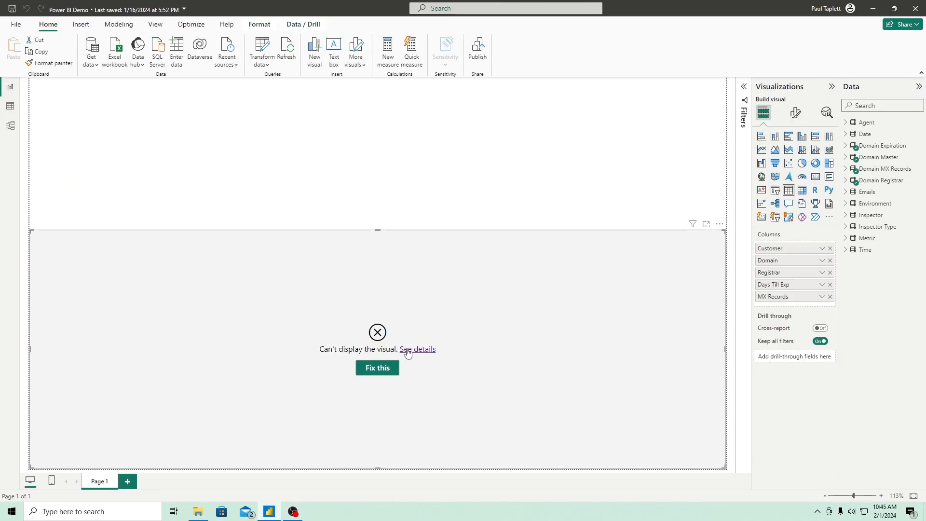
{"action": "left_click", "coordinate": [427, 350]}
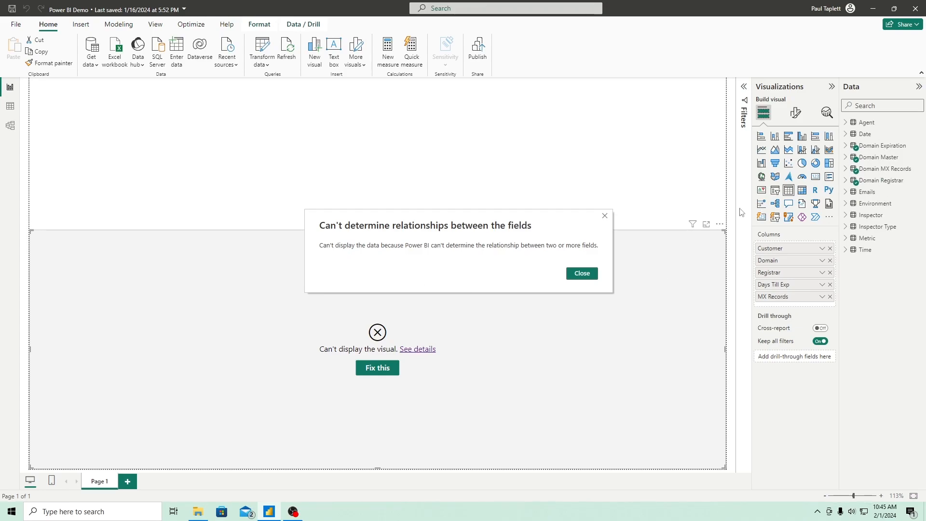
{"action": "left_click", "coordinate": [604, 217]}
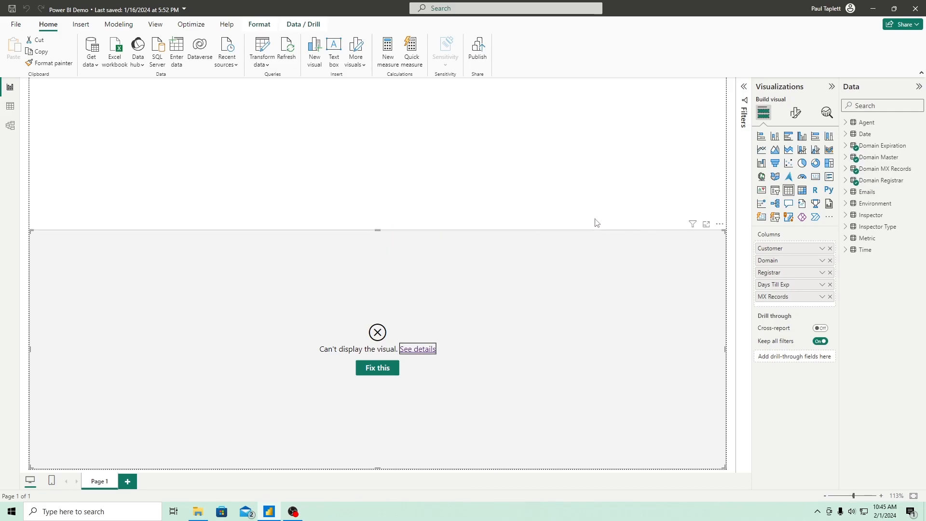
Step: Relate Domain Master to Domain MX Records on FriendlyName with cross filter direction Both, and return to the report
{"action": "left_click", "coordinate": [10, 125]}
{"action": "left_click_drag", "start_coordinate": [185, 278], "coordinate": [90, 444]}
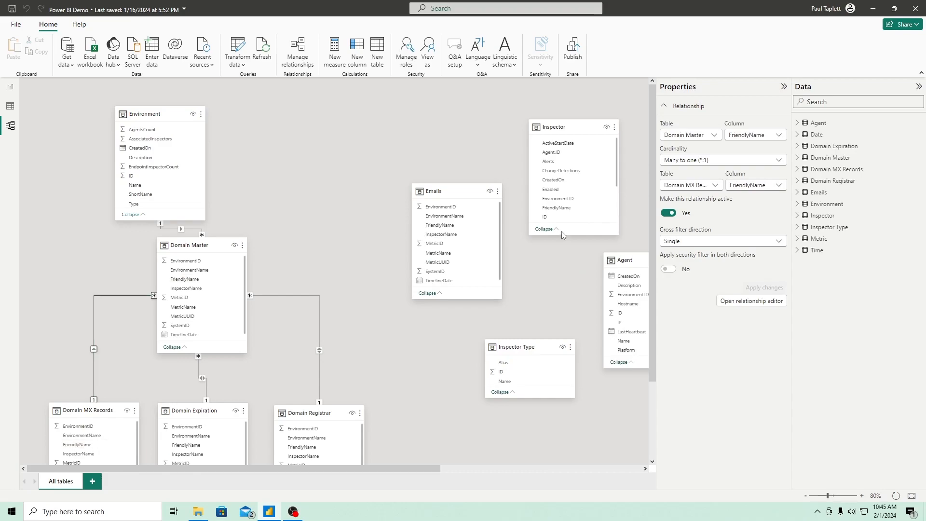
{"action": "left_click", "coordinate": [758, 241]}
{"action": "left_click", "coordinate": [710, 264]}
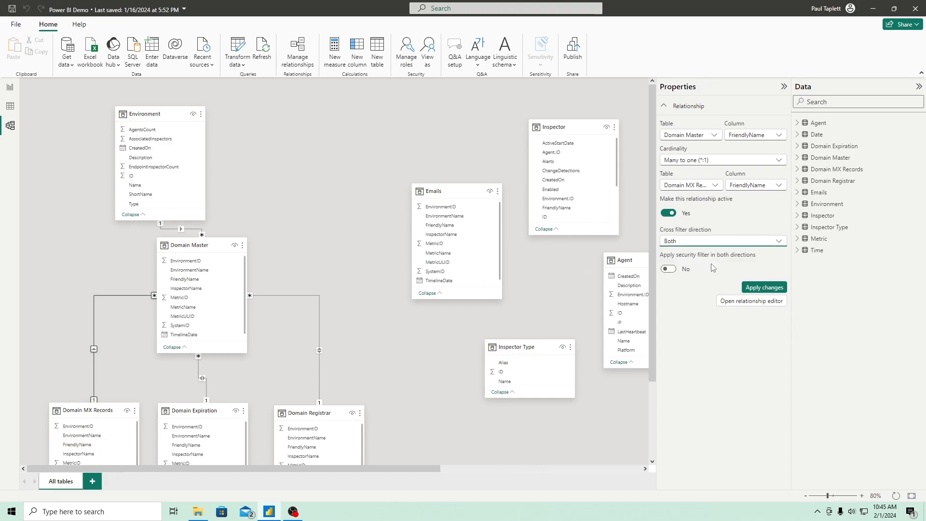
{"action": "left_click", "coordinate": [764, 288]}
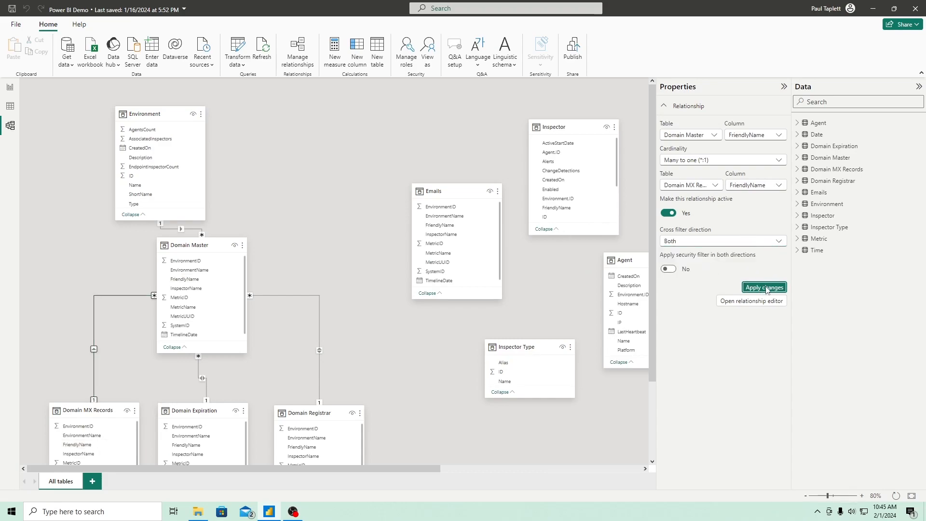
{"action": "left_click", "coordinate": [11, 89]}
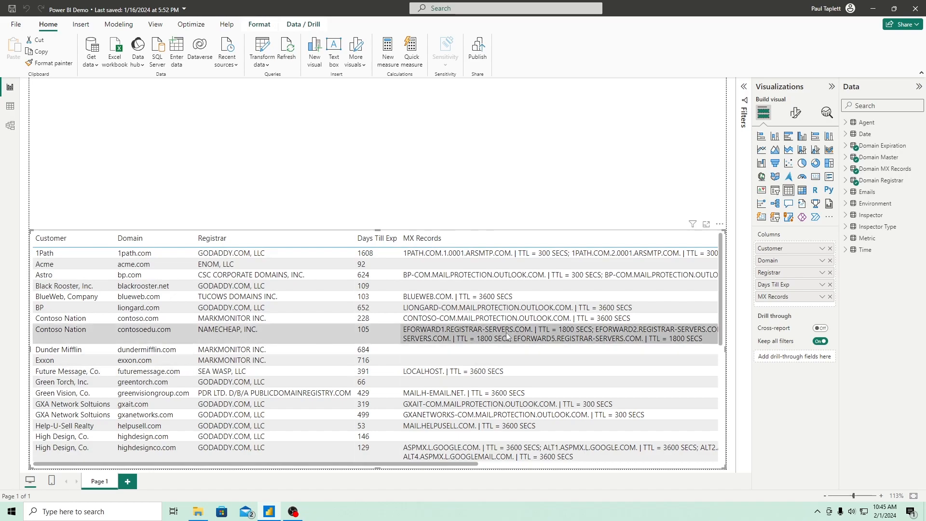
Step: Try the Bold header and Contrast alternating rows style presets on the table visual, and settle on Alternating rows
{"action": "left_click", "coordinate": [795, 114]}
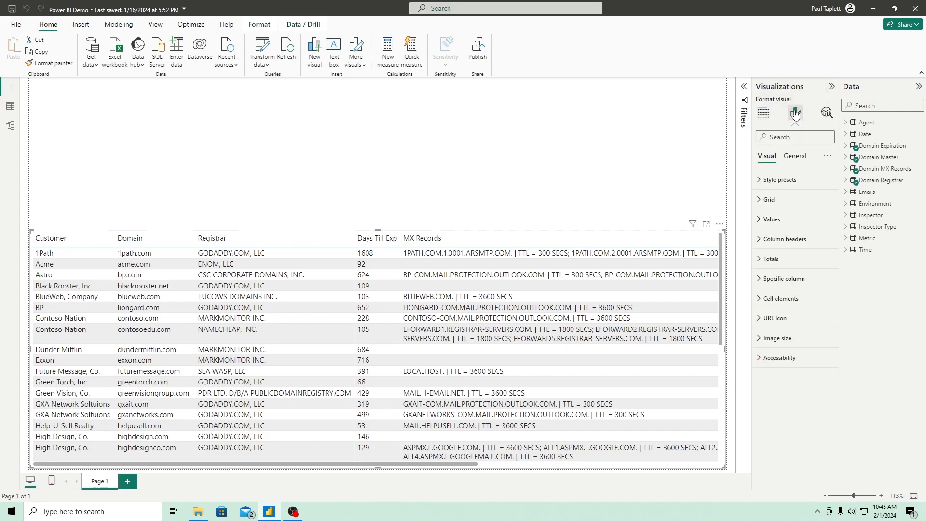
{"action": "left_click", "coordinate": [759, 184]}
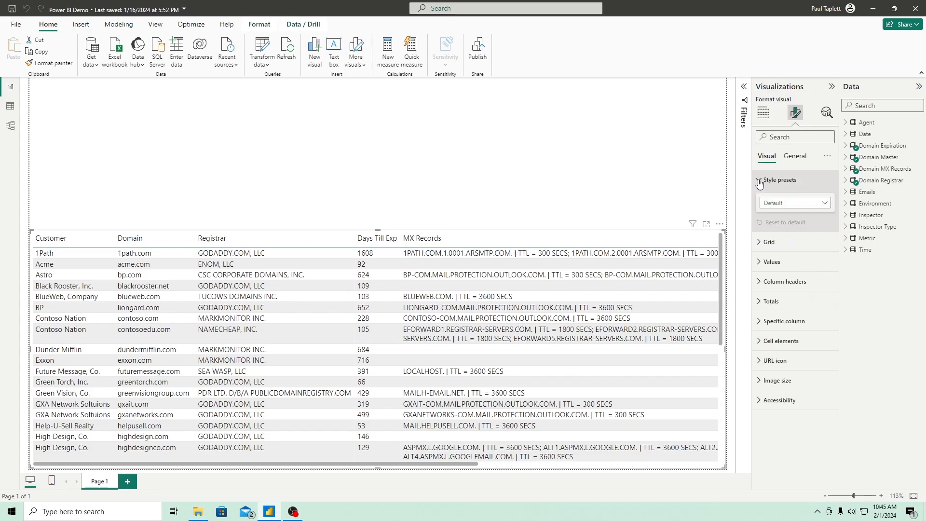
{"action": "left_click", "coordinate": [786, 203]}
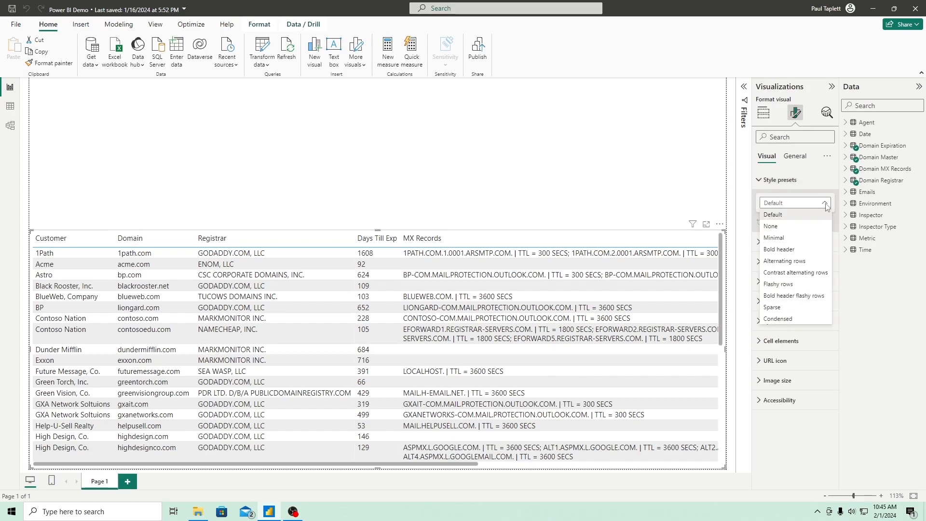
{"action": "left_click", "coordinate": [788, 250]}
{"action": "left_click", "coordinate": [795, 203]}
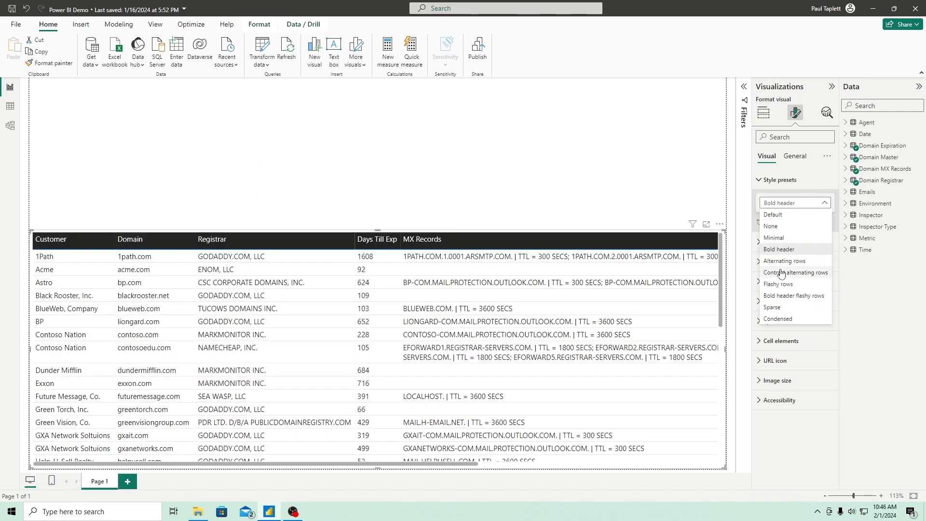
{"action": "left_click", "coordinate": [784, 261]}
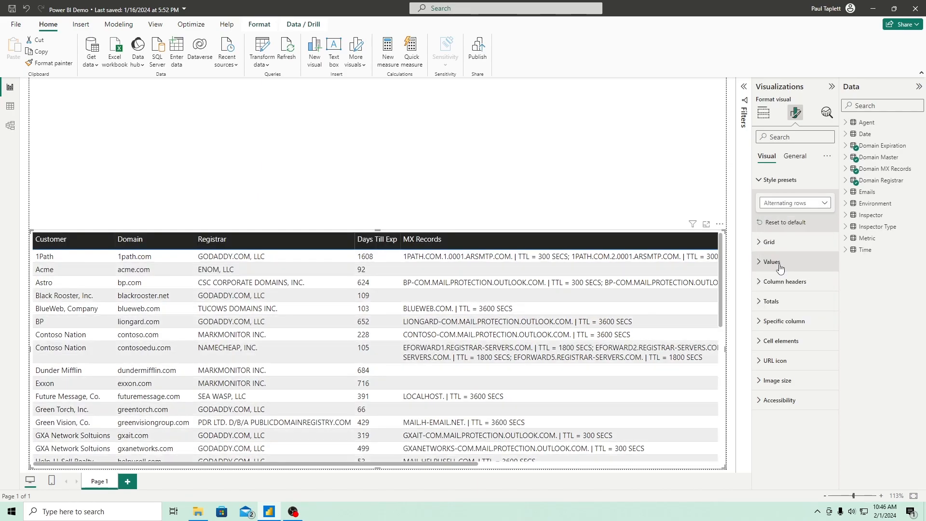
{"action": "left_click", "coordinate": [824, 204]}
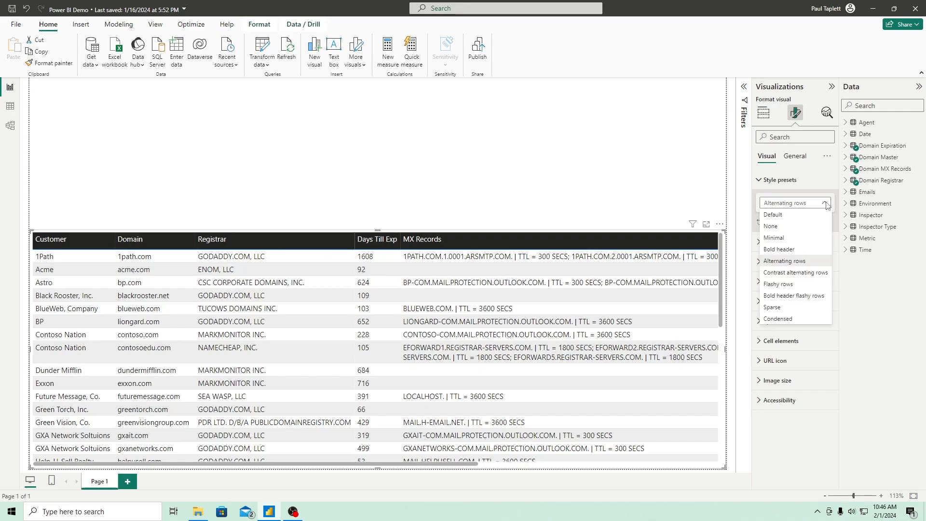
{"action": "left_click", "coordinate": [799, 273]}
{"action": "left_click", "coordinate": [795, 203]}
{"action": "left_click", "coordinate": [784, 260]}
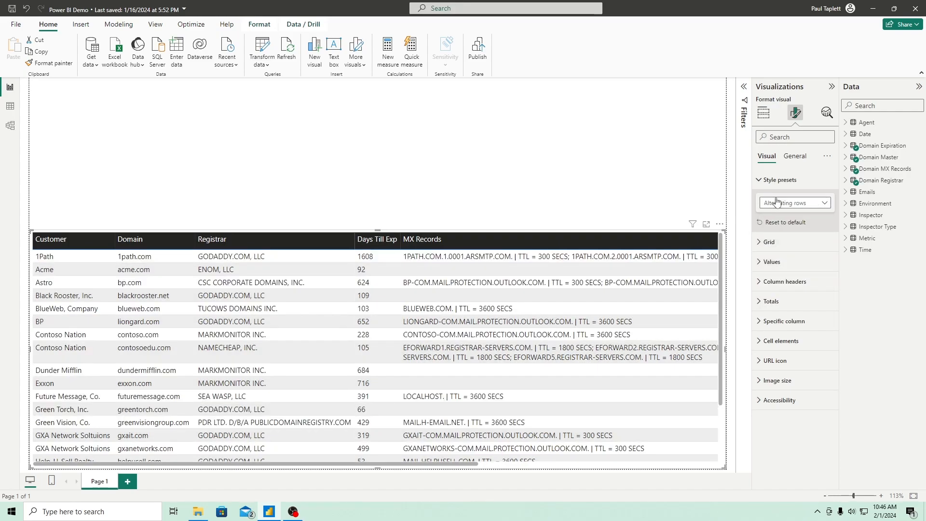
Step: Set the text color of the table's values to a medium blue-violet theme shade
{"action": "left_click", "coordinate": [771, 261]}
{"action": "left_click", "coordinate": [770, 285]}
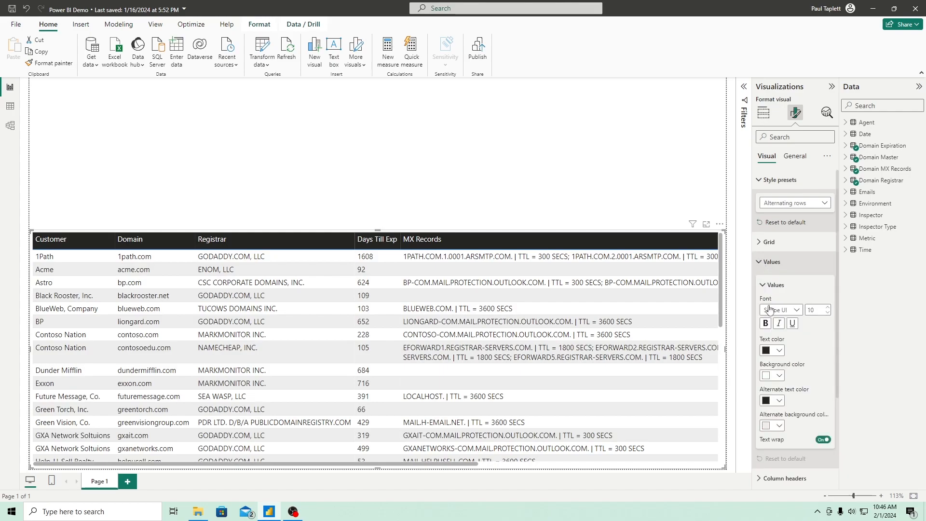
{"action": "left_click", "coordinate": [779, 351]}
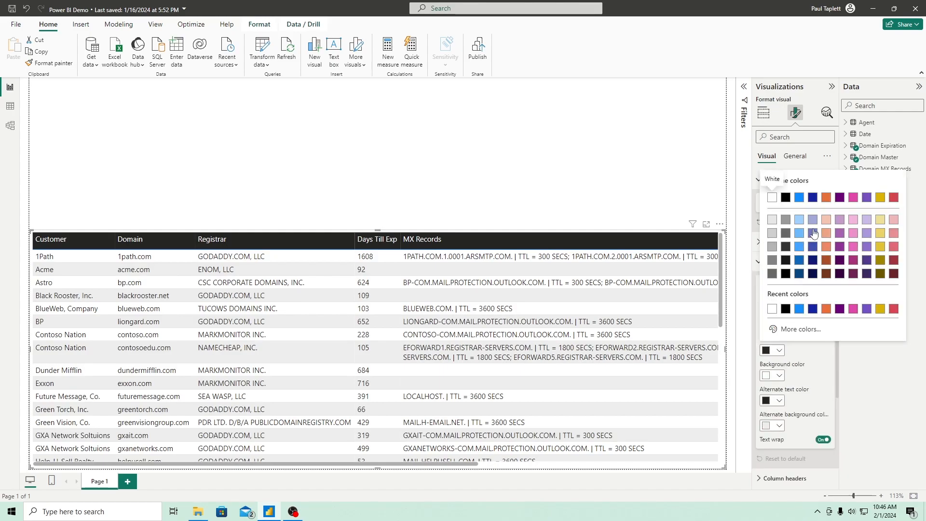
{"action": "left_click", "coordinate": [812, 233]}
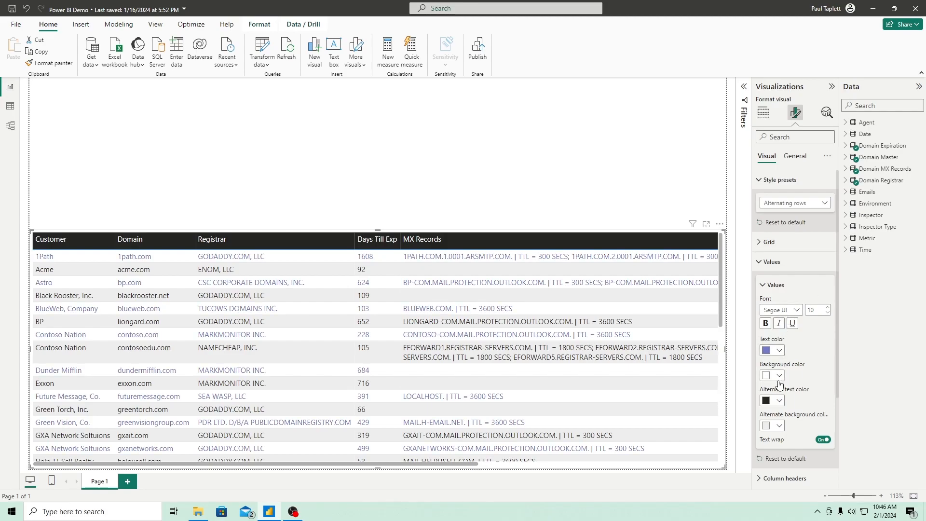
Step: Try a light orange alternate text color for the table's values, and settle on the dark orange-brown theme shade
{"action": "left_click", "coordinate": [779, 400]}
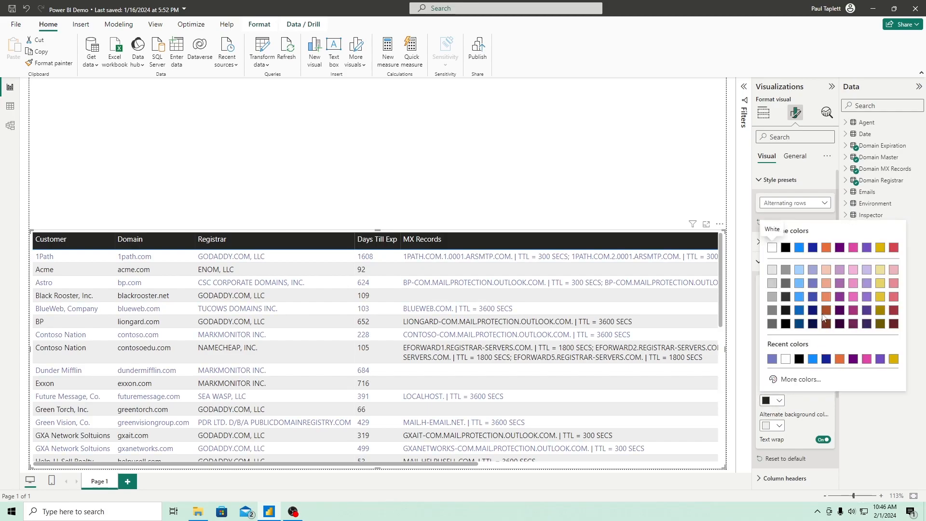
{"action": "left_click", "coordinate": [827, 297]}
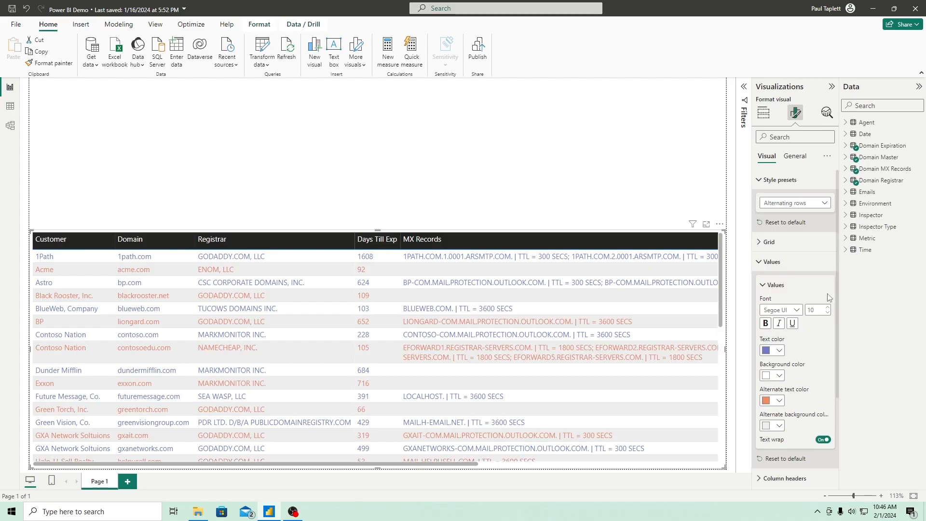
{"action": "left_click", "coordinate": [778, 400]}
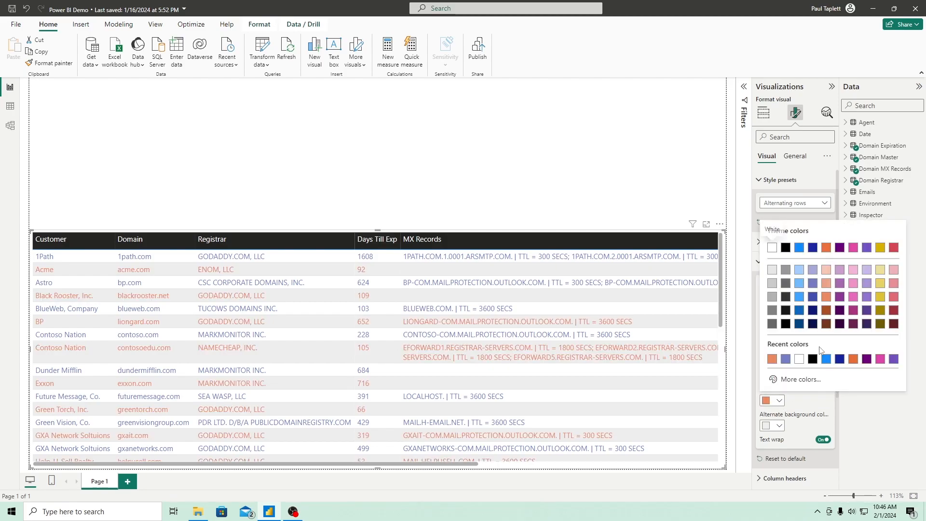
{"action": "left_click", "coordinate": [825, 310]}
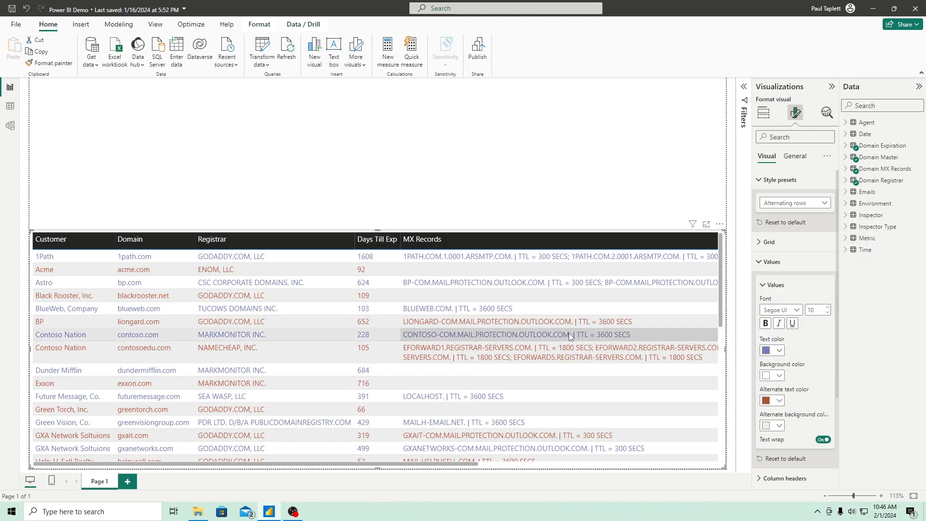
{"action": "left_click", "coordinate": [759, 268]}
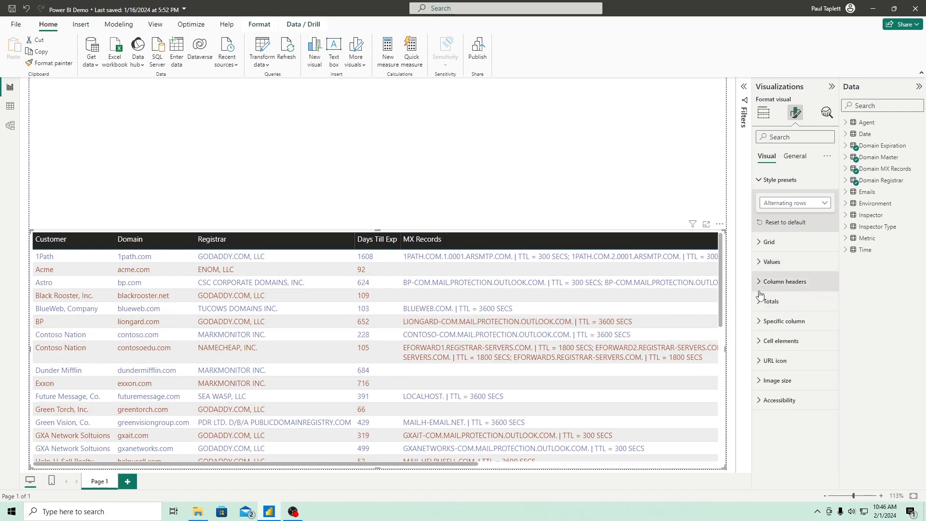
Step: Turn on the table visual's title and set its text to "some title"
{"action": "left_click", "coordinate": [795, 158]}
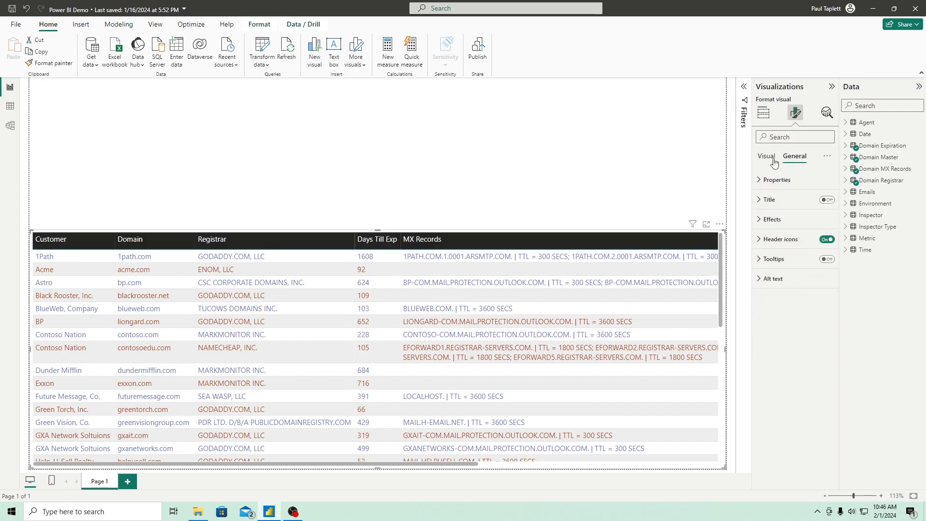
{"action": "left_click", "coordinate": [827, 200]}
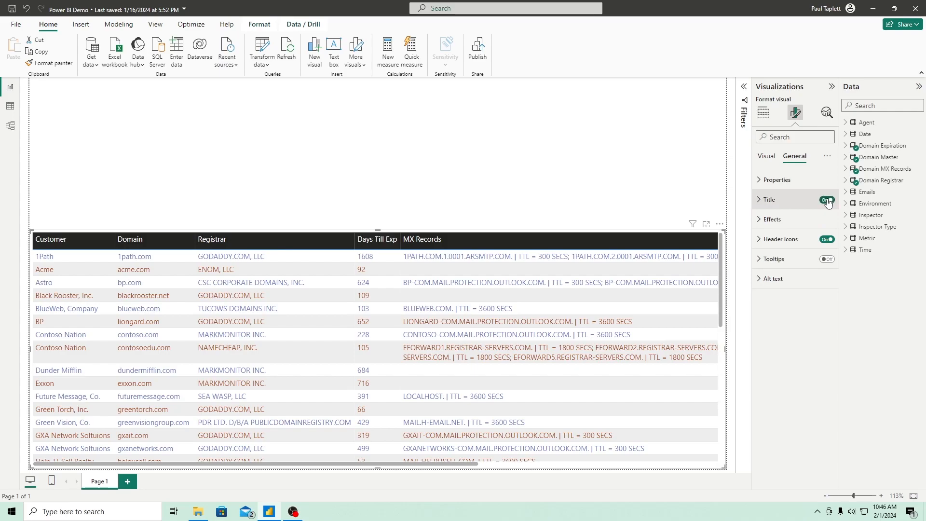
{"action": "left_click", "coordinate": [759, 201]}
{"action": "left_click", "coordinate": [778, 247]}
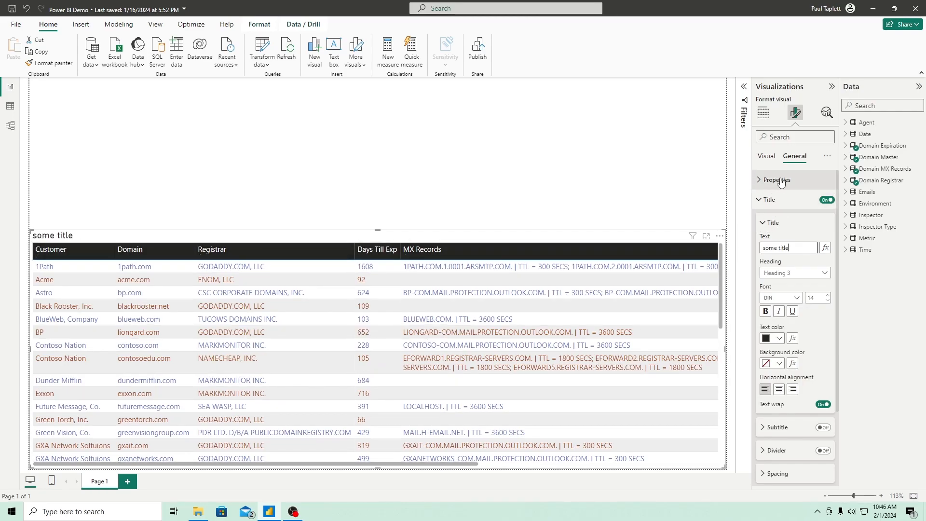
{"action": "left_click", "coordinate": [760, 200]}
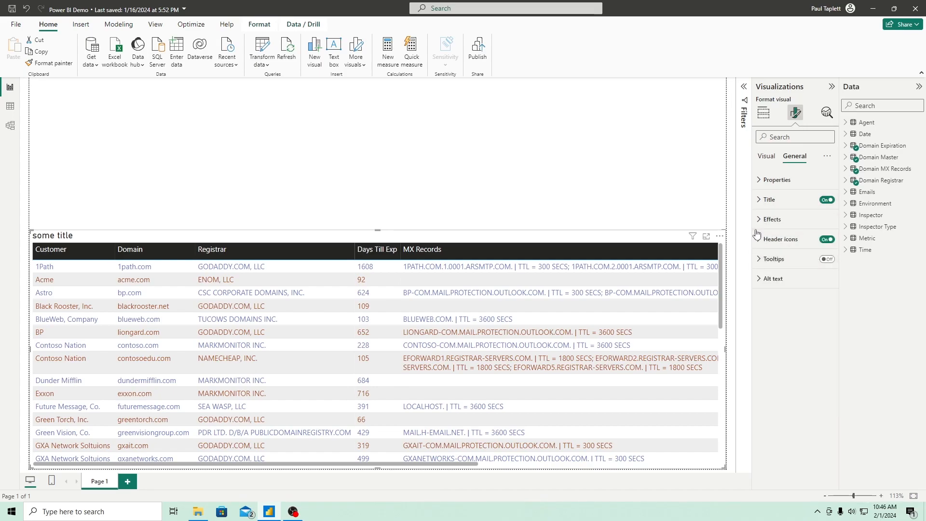
Step: Look over the table visual's effects settings, turn off its title, and return to the visual-specific formatting options
{"action": "left_click", "coordinate": [762, 224]}
{"action": "left_click", "coordinate": [762, 223]}
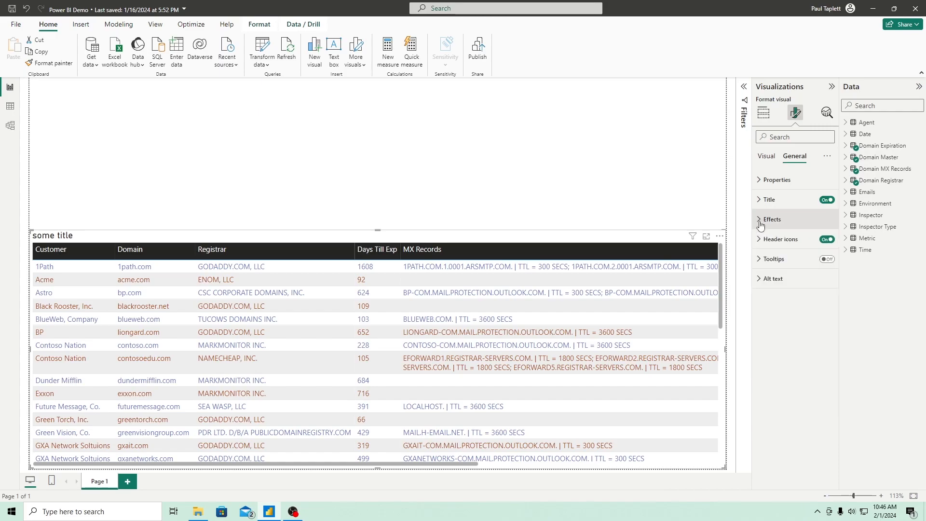
{"action": "left_click", "coordinate": [760, 223]}
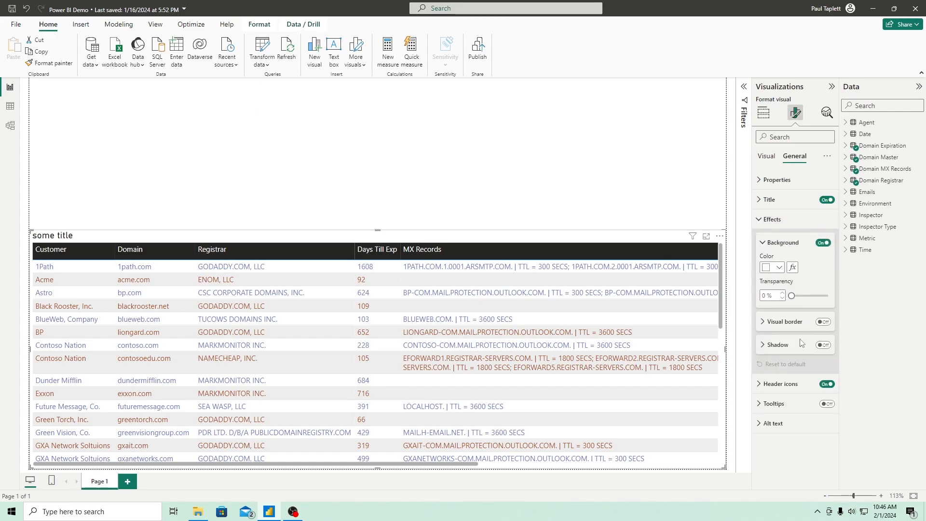
{"action": "left_click", "coordinate": [762, 220]}
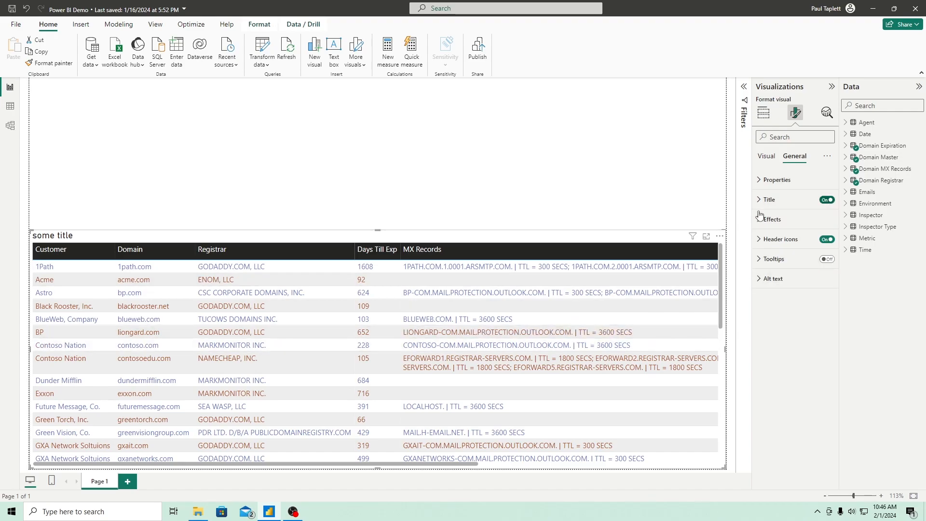
{"action": "left_click", "coordinate": [827, 200]}
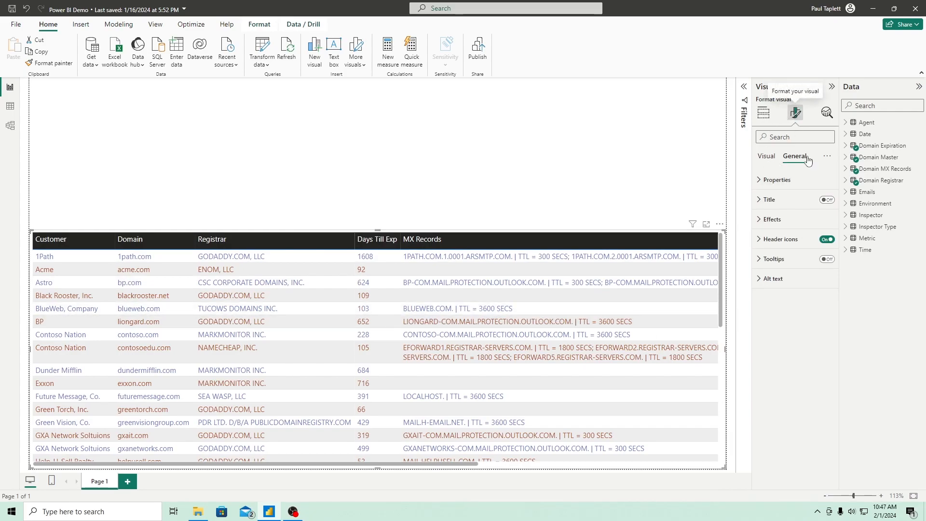
{"action": "left_click", "coordinate": [766, 156]}
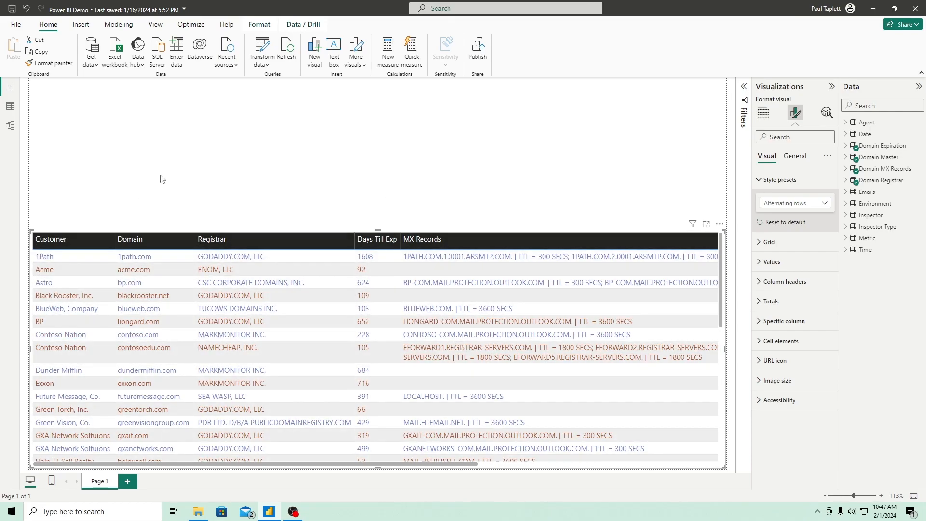
Step: Add an empty slicer to the report page and shrink it into the page's upper-left corner
{"action": "left_click", "coordinate": [219, 179]}
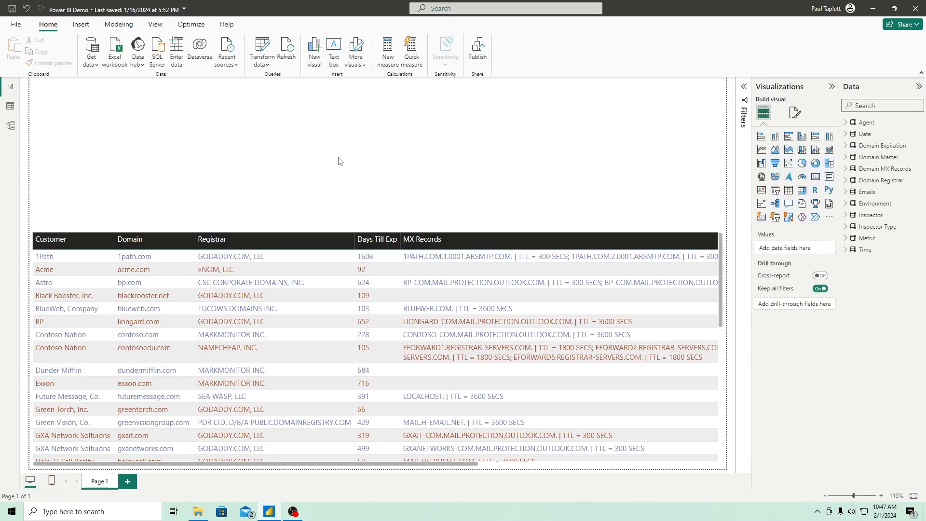
{"action": "left_click", "coordinate": [775, 192]}
{"action": "left_click", "coordinate": [774, 191]}
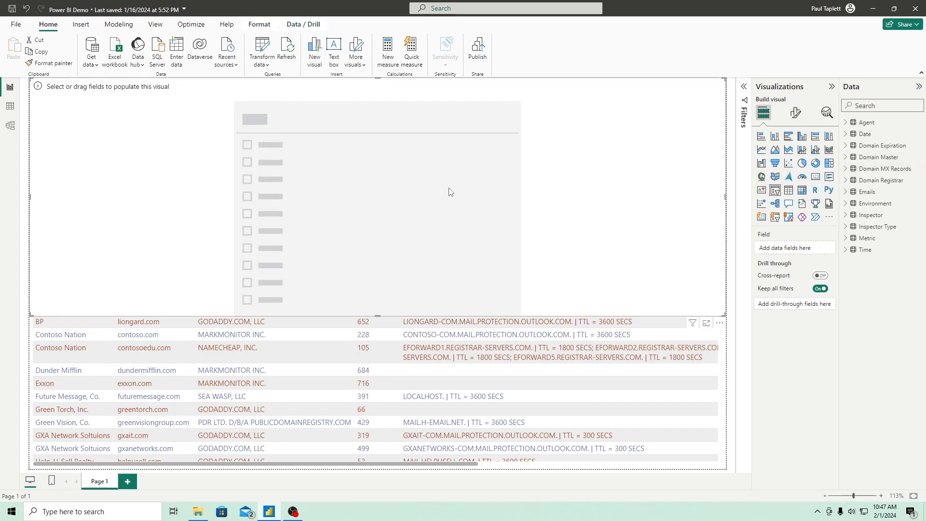
{"action": "left_click_drag", "start_coordinate": [724, 315], "coordinate": [304, 146]}
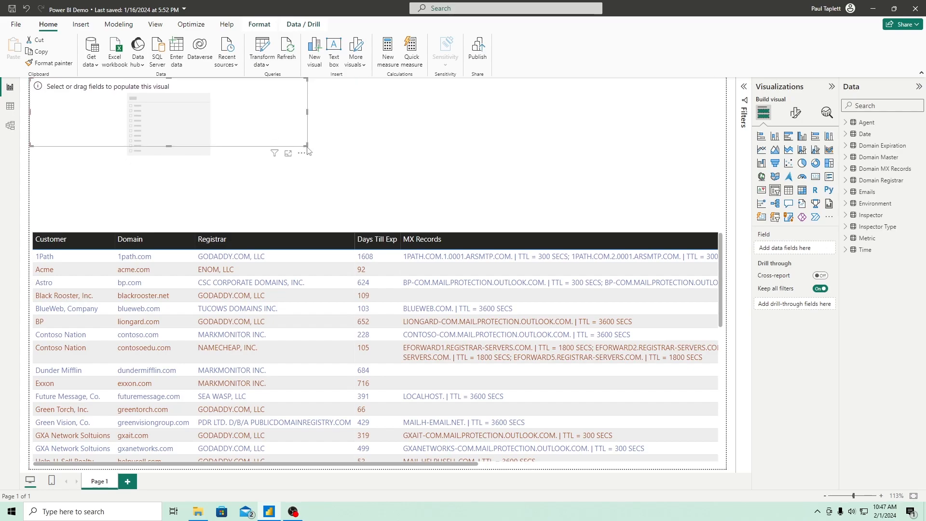
{"action": "left_click_drag", "start_coordinate": [307, 145], "coordinate": [296, 146]}
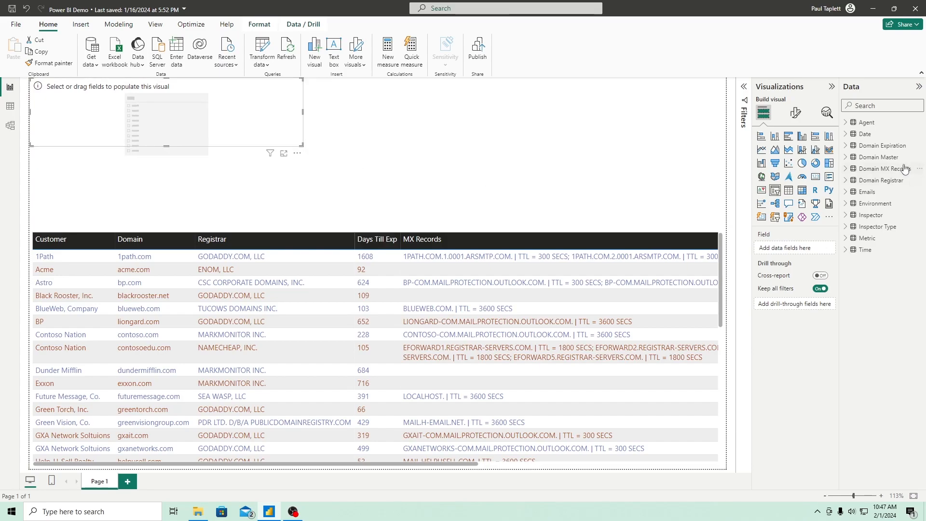
Step: Fill the slicer with EnvironmentName from the Domain Master table and rename the field as Customer for this visual
{"action": "left_click", "coordinate": [844, 159]}
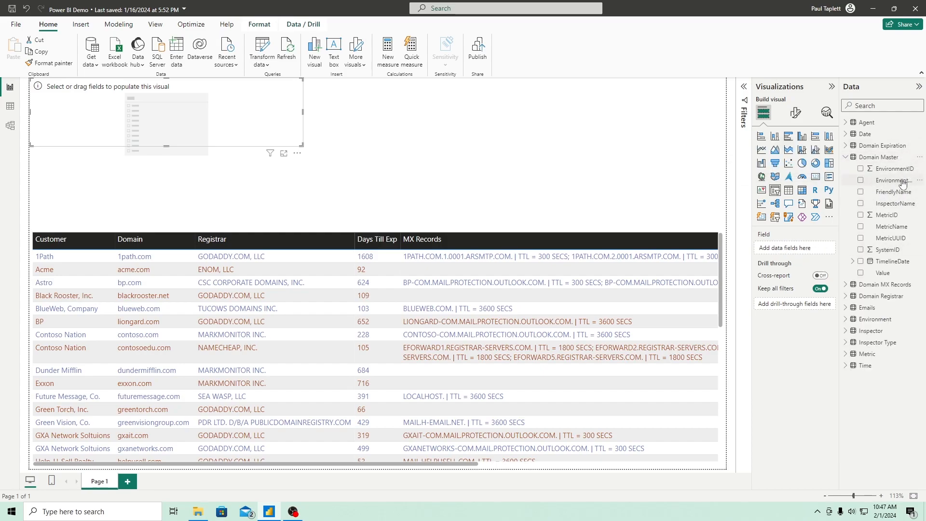
{"action": "left_click_drag", "start_coordinate": [903, 183], "coordinate": [153, 112]}
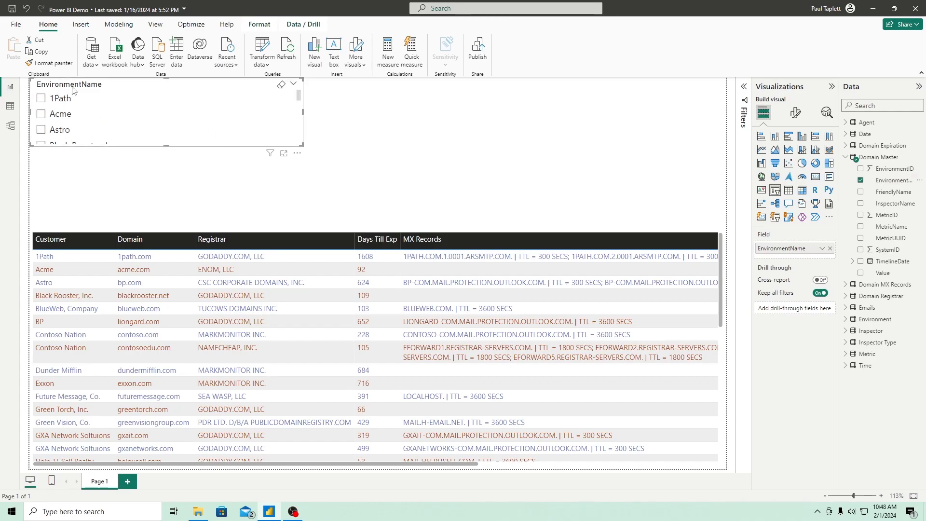
{"action": "left_click", "coordinate": [823, 251]}
{"action": "left_click", "coordinate": [855, 264]}
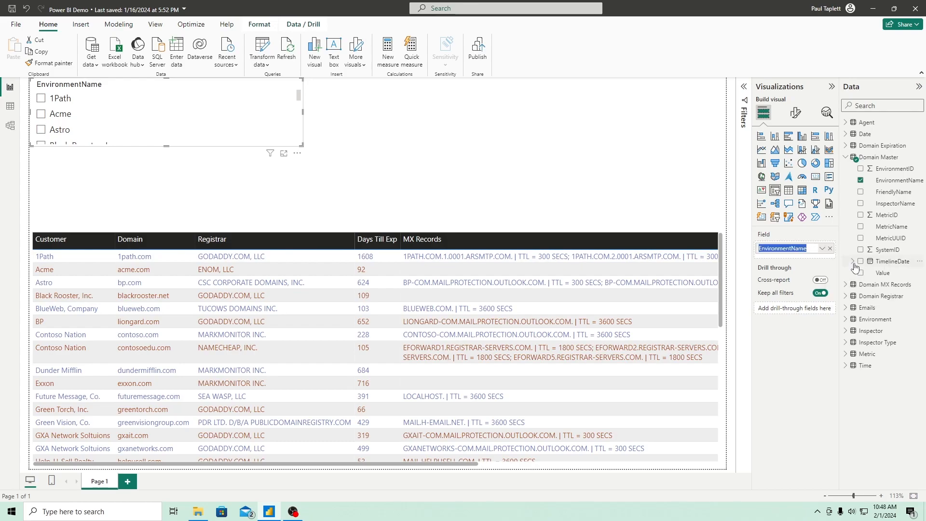
{"action": "type", "text": "Customer"}
{"action": "key", "text": "Return"}
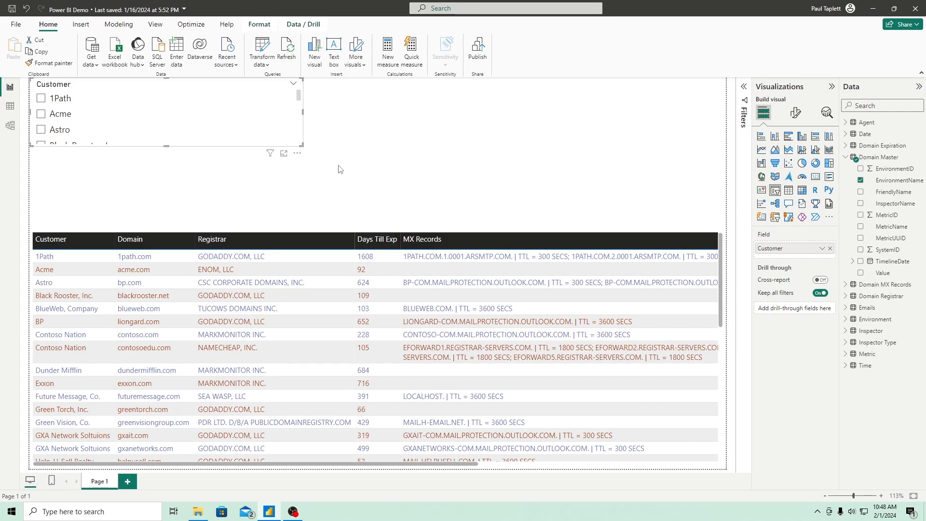
Step: Test the Customer slicer by filtering the table to Acme and to Black Rooster, Inc., clearing each selection
{"action": "left_click", "coordinate": [42, 114]}
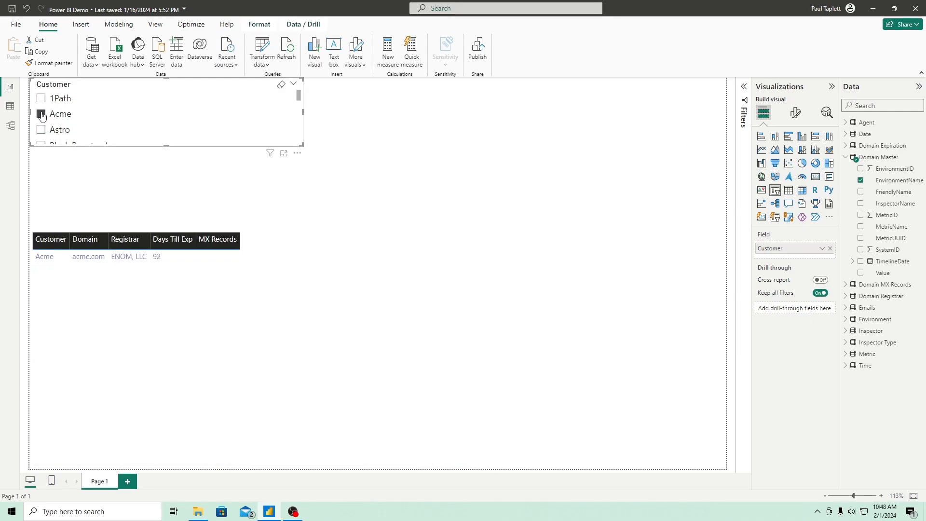
{"action": "left_click", "coordinate": [42, 115]}
{"action": "scroll", "coordinate": [41, 120], "scroll_direction": "down", "scroll_amount": 1}
{"action": "left_click", "coordinate": [42, 130]}
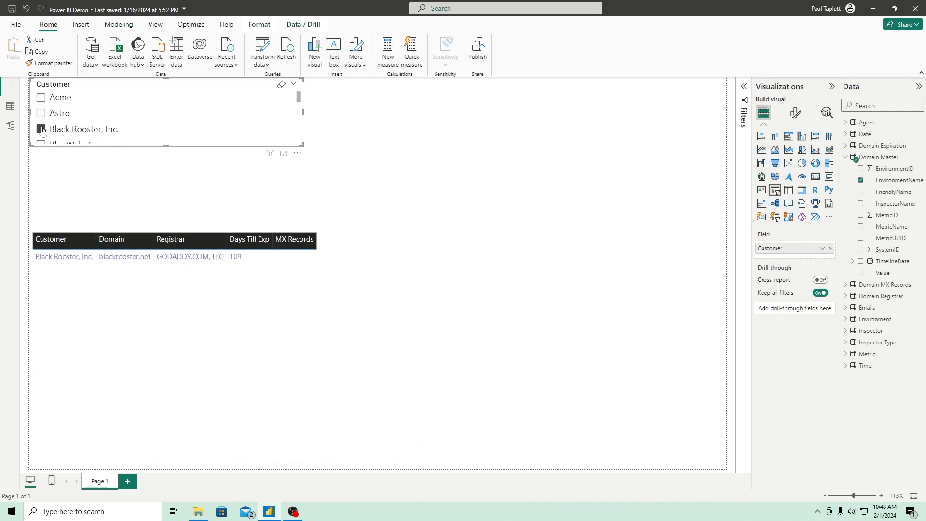
{"action": "left_click", "coordinate": [42, 130]}
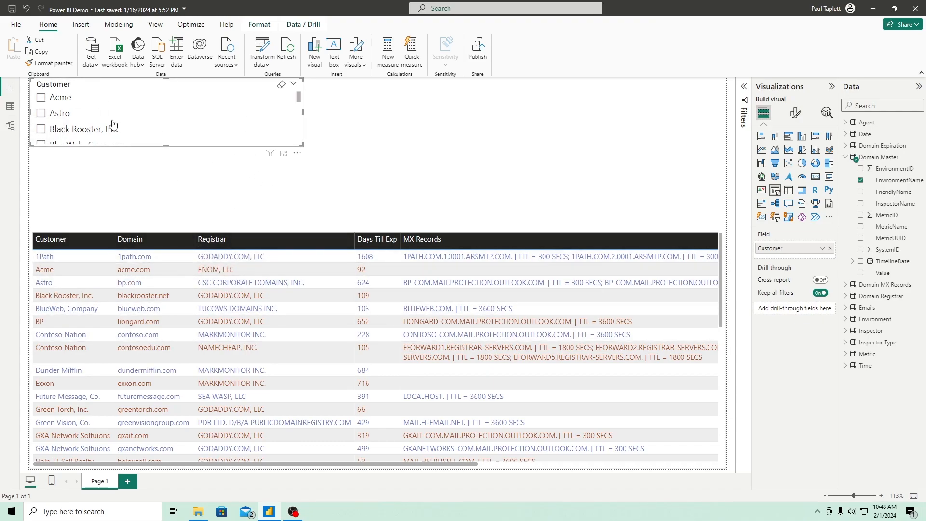
{"action": "scroll", "coordinate": [65, 132], "scroll_direction": "up", "scroll_amount": 1}
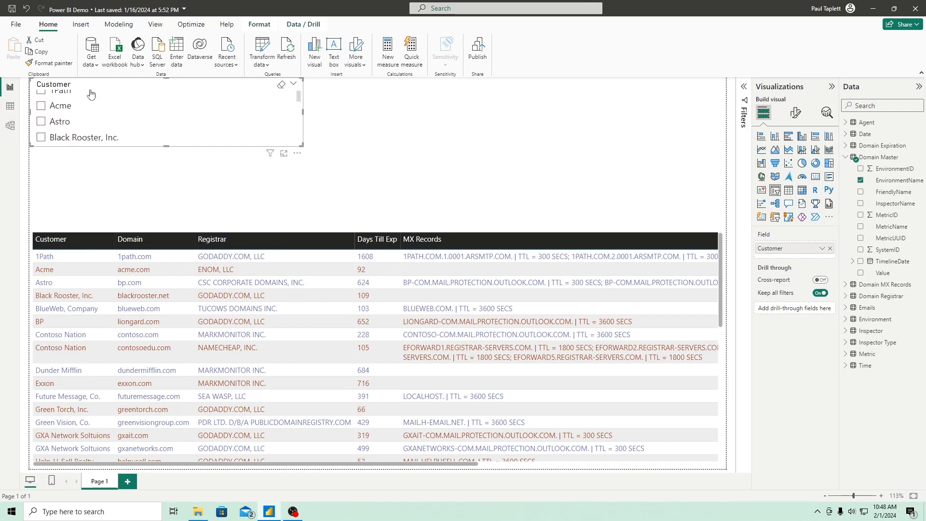
{"action": "scroll", "coordinate": [144, 118], "scroll_direction": "up", "scroll_amount": 1}
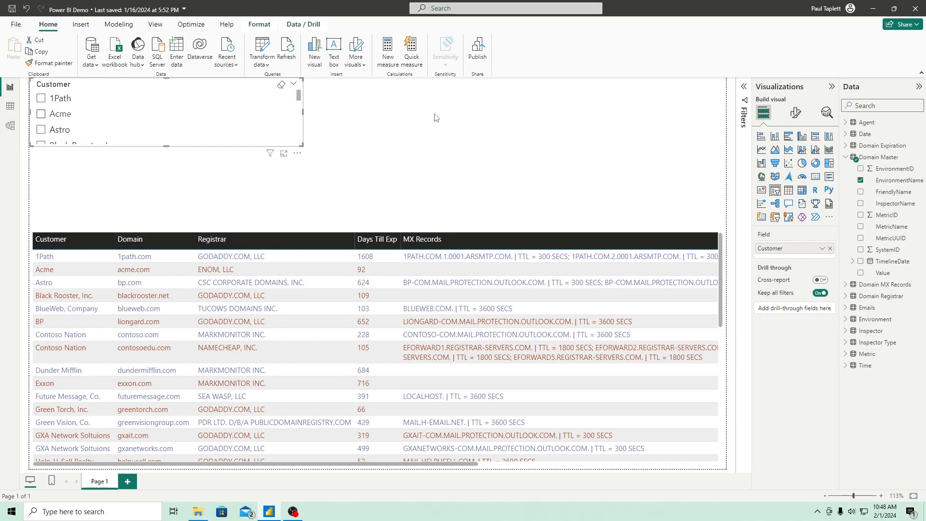
Step: Change the Customer slicer's style to Dropdown and slightly reduce the slicer's height
{"action": "left_click", "coordinate": [795, 114]}
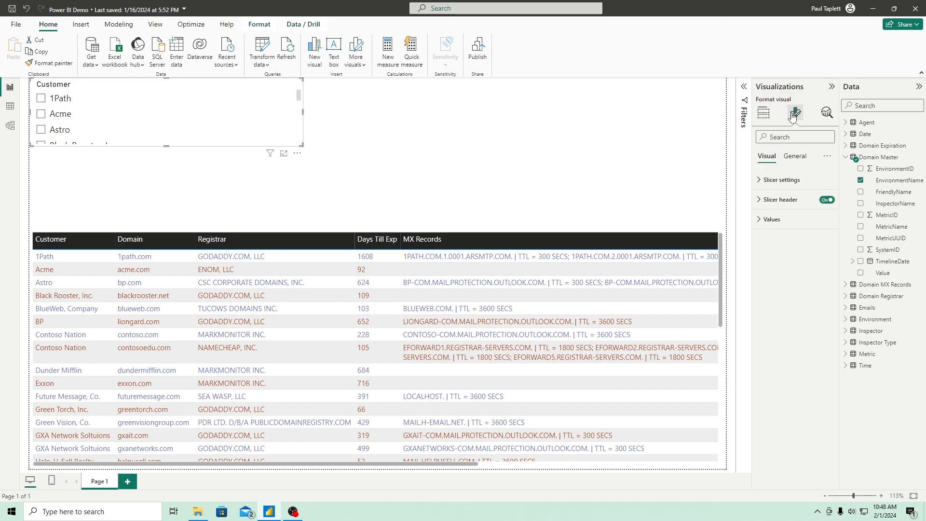
{"action": "left_click", "coordinate": [757, 186]}
{"action": "left_click", "coordinate": [798, 231]}
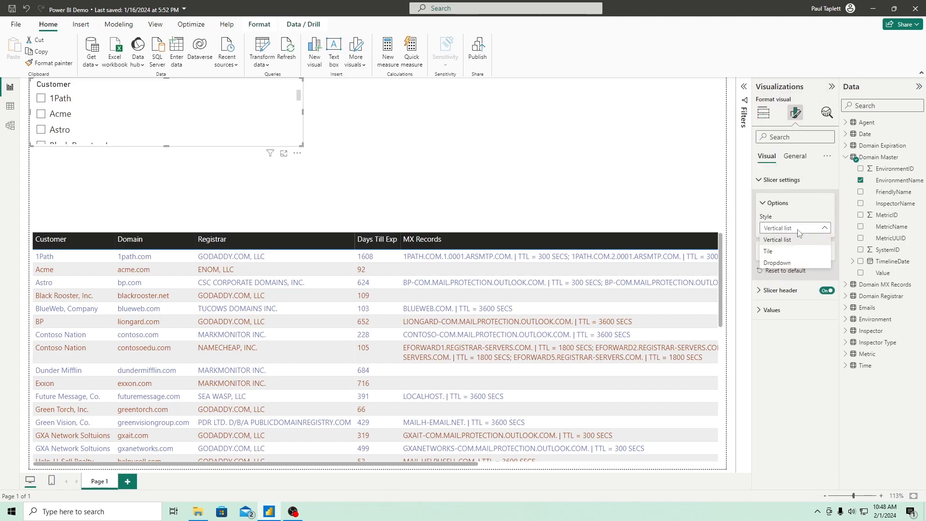
{"action": "left_click", "coordinate": [778, 262]}
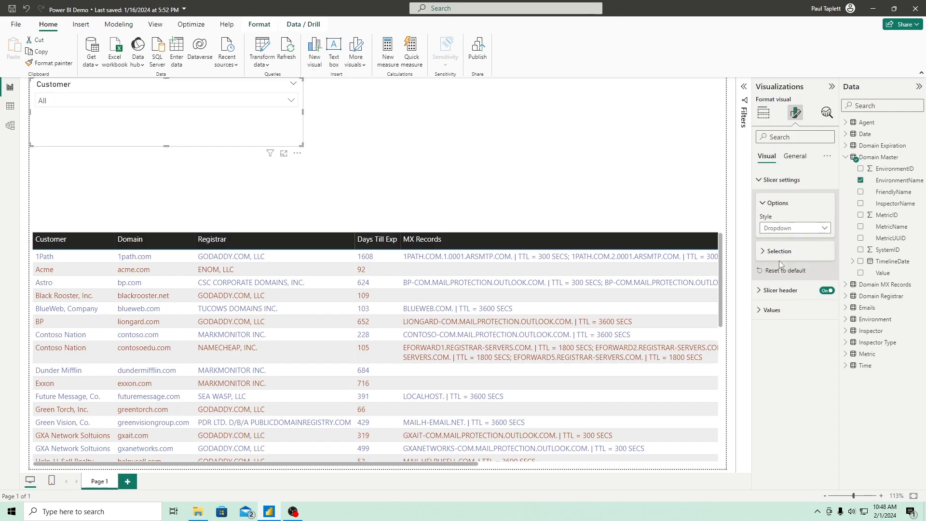
{"action": "left_click_drag", "start_coordinate": [302, 146], "coordinate": [302, 133]}
Step: Test the dropdown slicer by filtering the table to Green Vision, Co., clear the selection and collapse the list
{"action": "left_click", "coordinate": [291, 99]}
{"action": "scroll", "coordinate": [97, 157], "scroll_direction": "down", "scroll_amount": 3}
{"action": "scroll", "coordinate": [98, 156], "scroll_direction": "down", "scroll_amount": 2}
{"action": "left_click", "coordinate": [44, 160]}
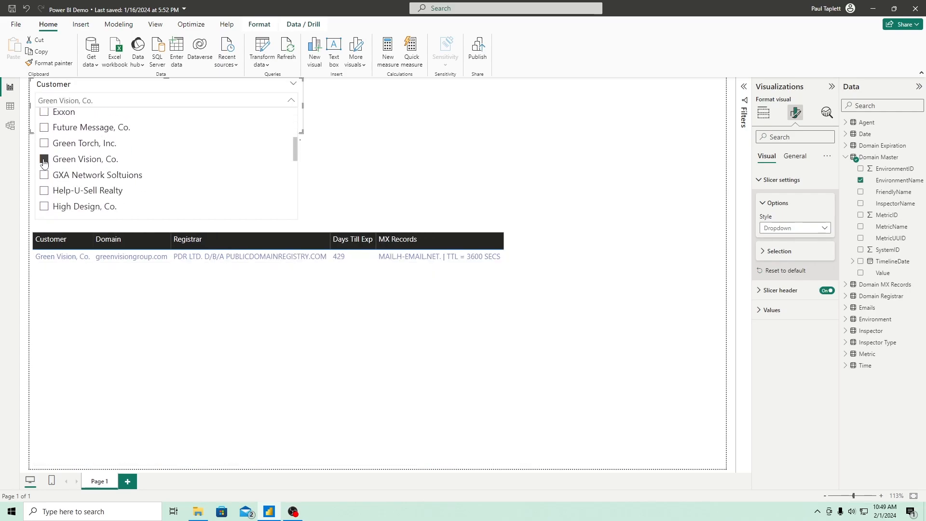
{"action": "left_click", "coordinate": [44, 160]}
{"action": "left_click", "coordinate": [291, 101]}
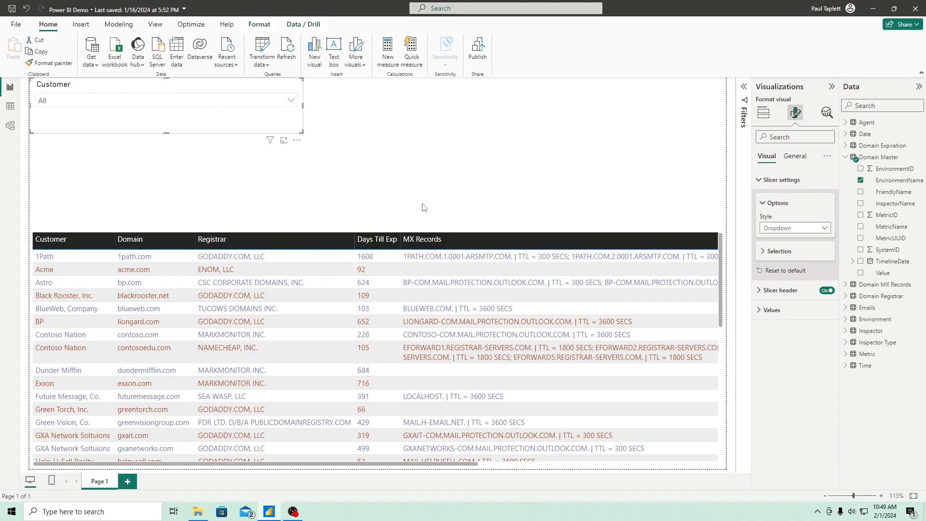
Step: Add a stacked column chart in the page's upper-right corner and enlarge it to fill the space beside the slicer above the table
{"action": "left_click", "coordinate": [315, 195]}
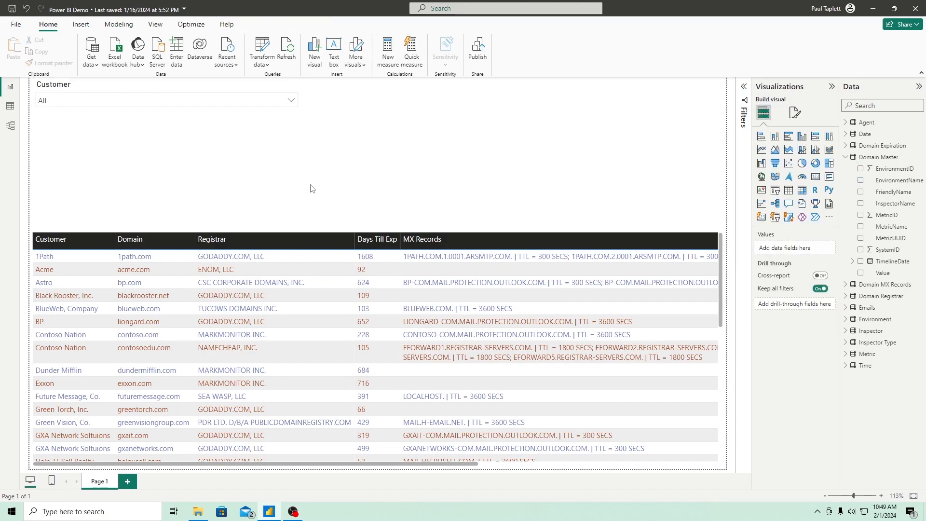
{"action": "left_click", "coordinate": [775, 139]}
{"action": "left_click_drag", "start_coordinate": [257, 171], "coordinate": [680, 100]}
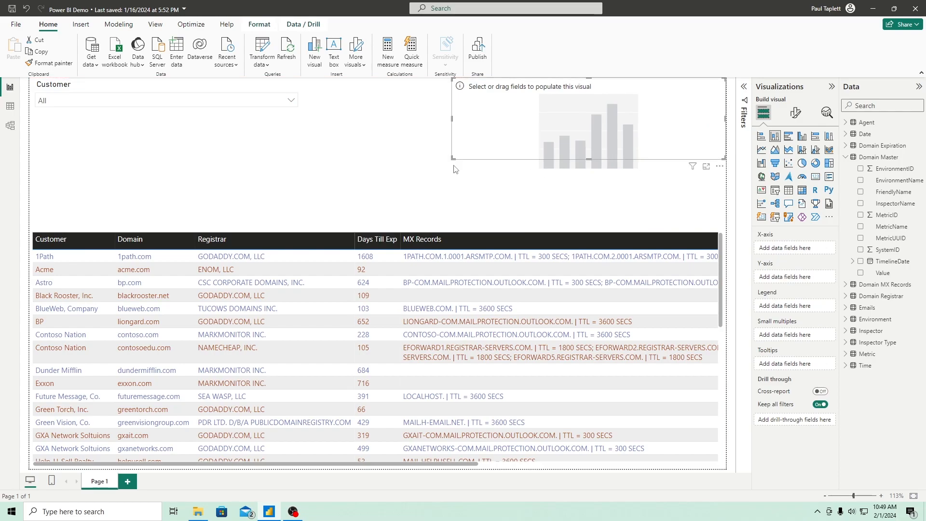
{"action": "left_click_drag", "start_coordinate": [453, 158], "coordinate": [312, 227]}
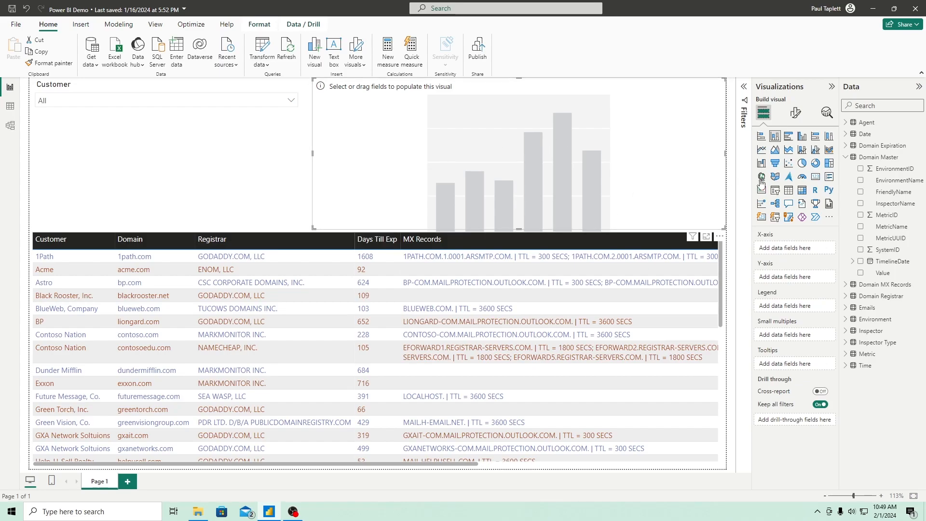
Step: Assign Domain Expiration's FriendlyName to the column chart's X-axis and its Value field to the Y-axis
{"action": "left_click", "coordinate": [846, 157]}
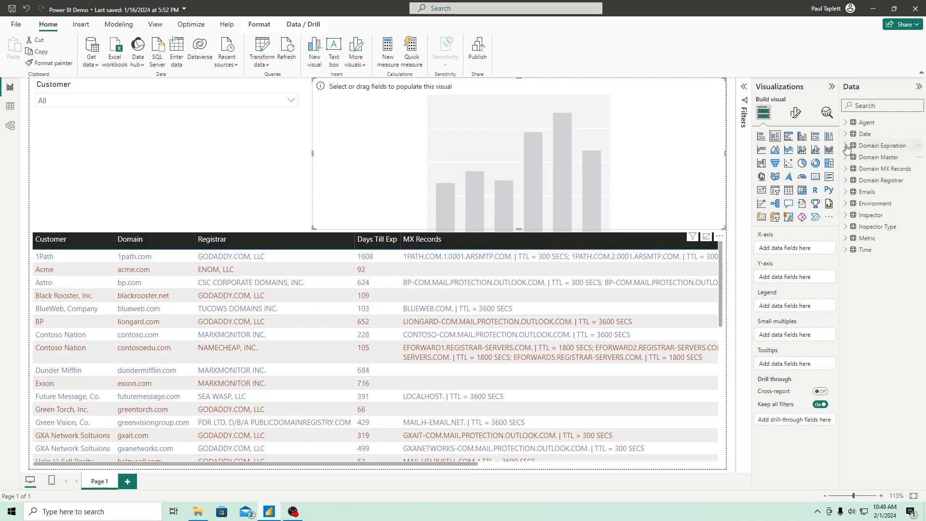
{"action": "left_click", "coordinate": [846, 146]}
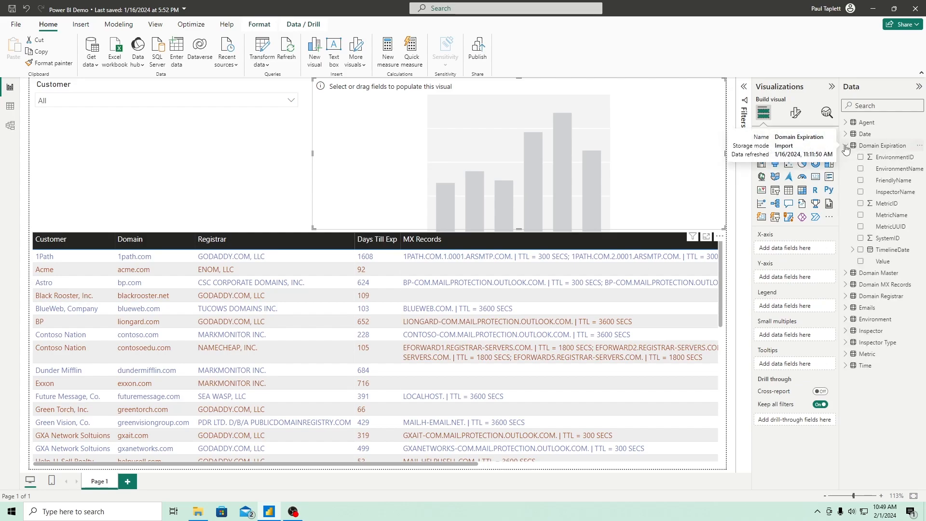
{"action": "left_click_drag", "start_coordinate": [894, 181], "coordinate": [798, 250]}
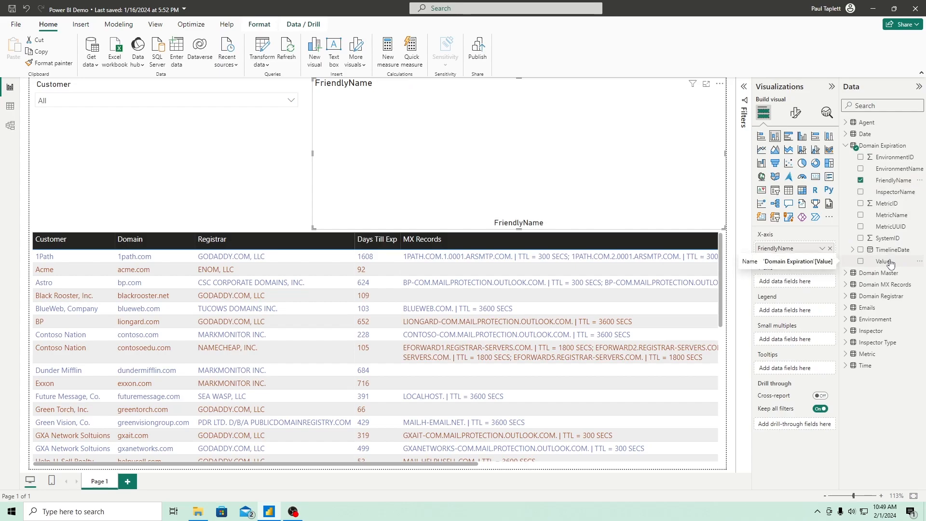
{"action": "left_click_drag", "start_coordinate": [890, 264], "coordinate": [802, 284]}
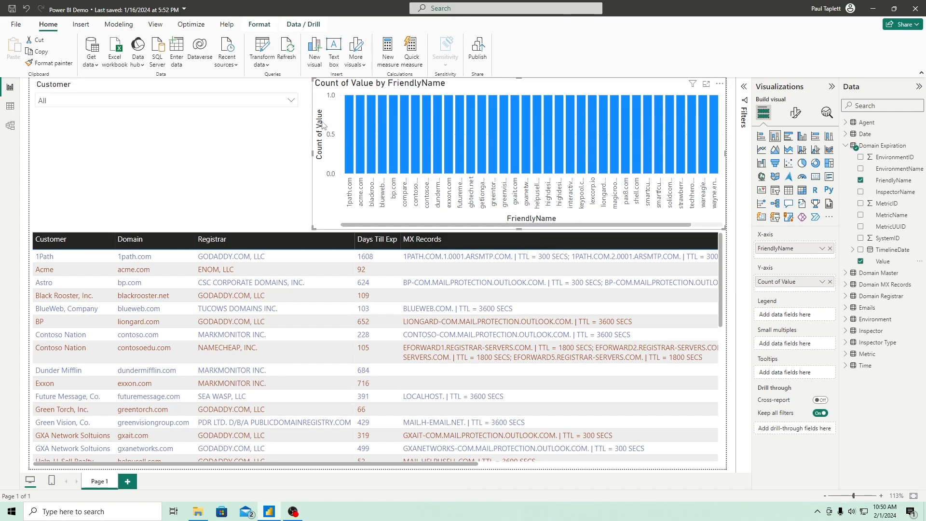
Step: Rename the column chart's X-axis field as Domain for this visual
{"action": "left_click", "coordinate": [822, 250]}
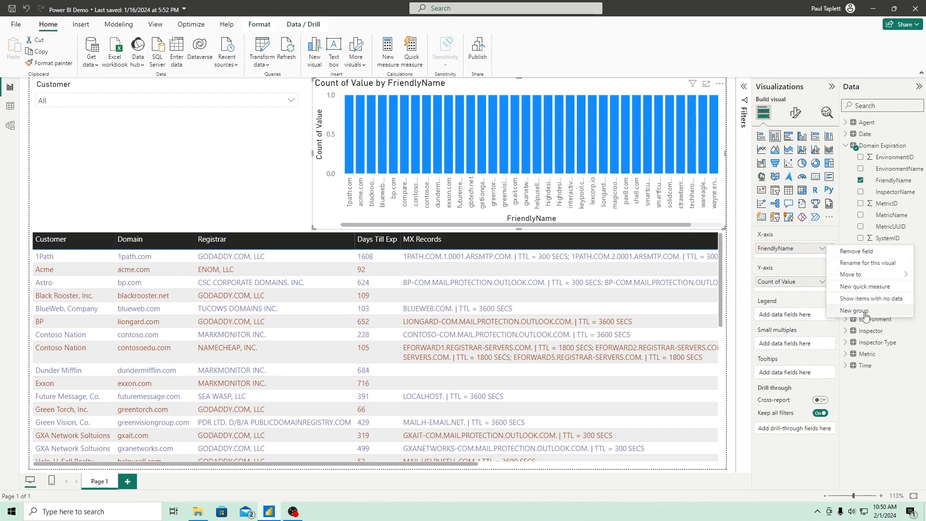
{"action": "left_click", "coordinate": [863, 262]}
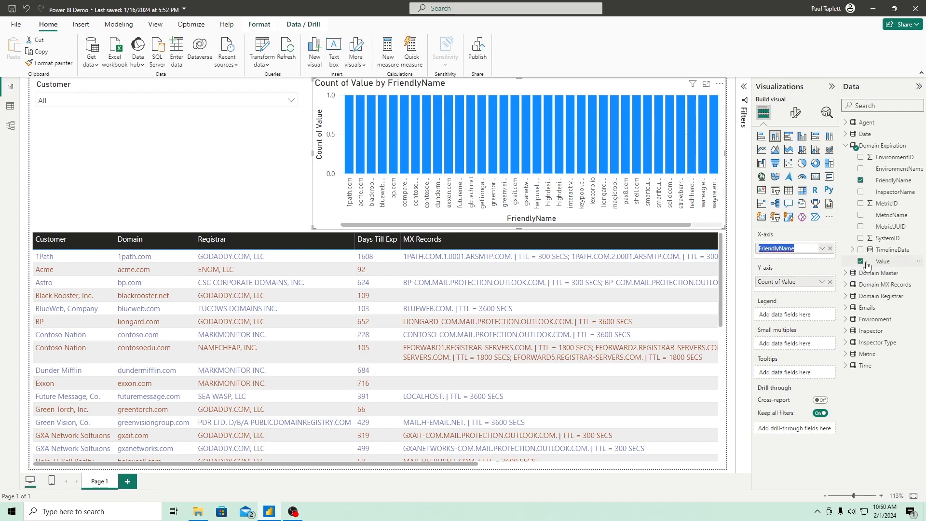
{"action": "type", "text": "Domain"}
{"action": "key", "text": "Return"}
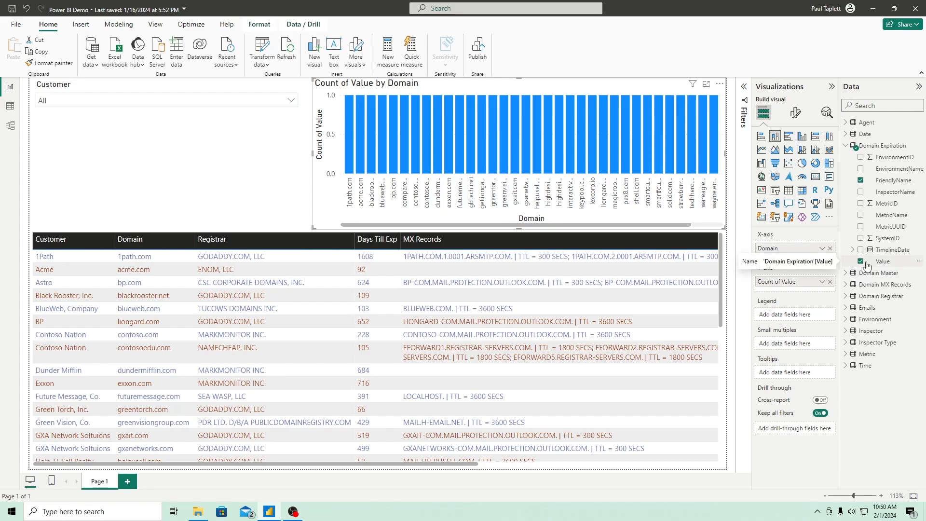
Step: Rename the column chart's Y-axis field as Days Till Exp for this visual
{"action": "left_click", "coordinate": [822, 282]}
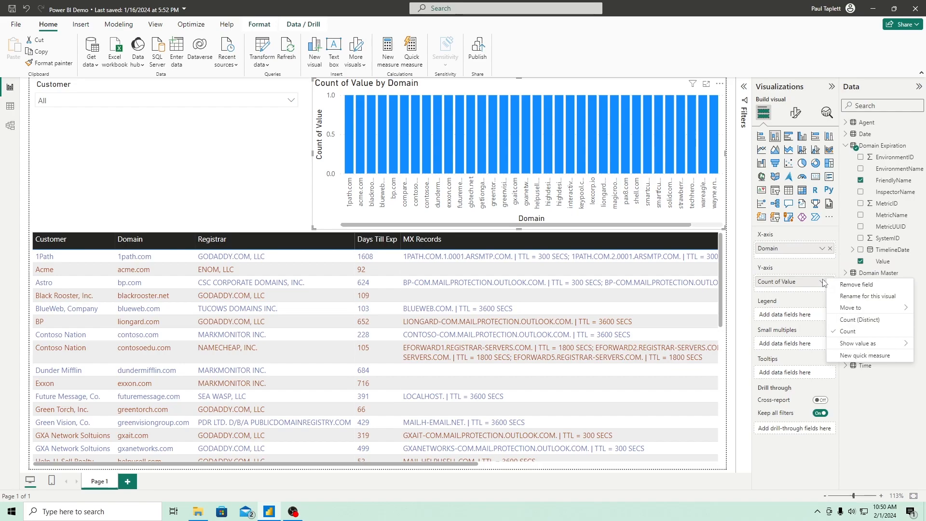
{"action": "left_click", "coordinate": [859, 296]}
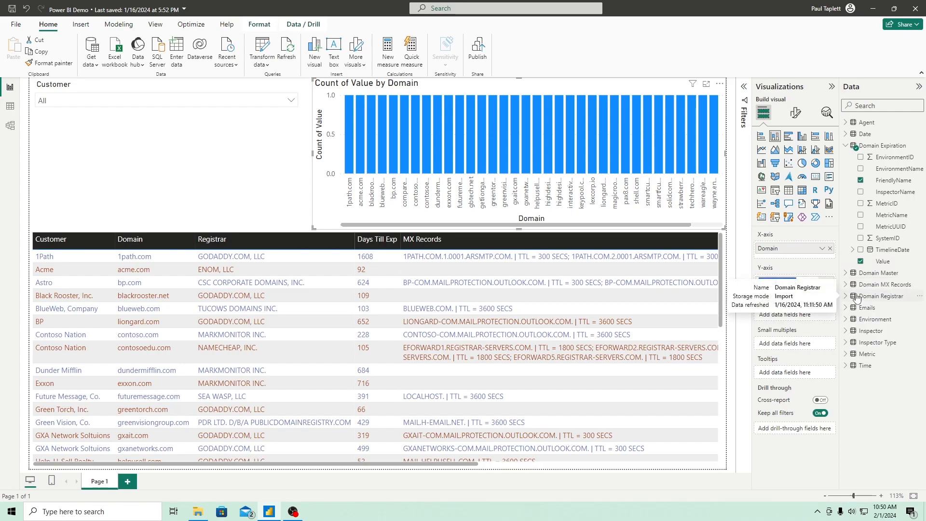
{"action": "type", "text": "D"}
{"action": "key", "text": "Return"}
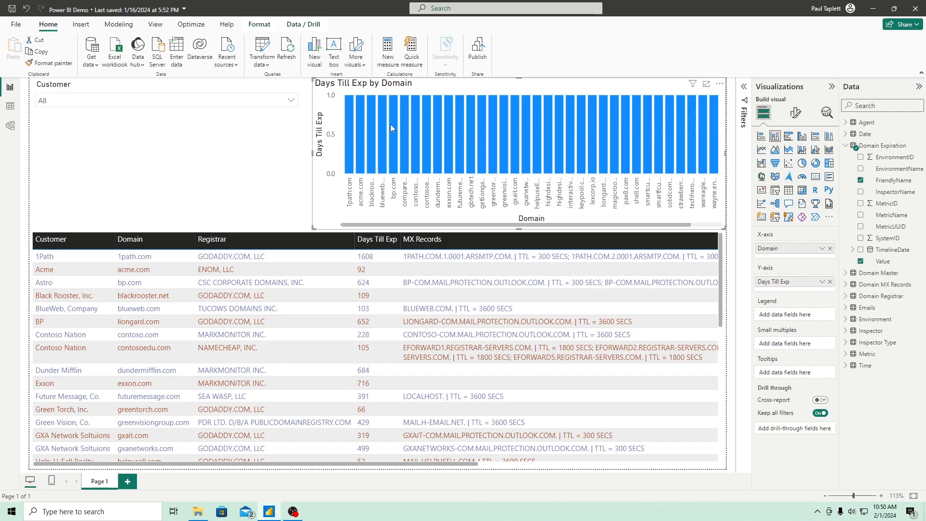
Step: In the table view, change the data type of Domain Expiration's Value column to Whole number and accept the conversion
{"action": "left_click", "coordinate": [821, 283]}
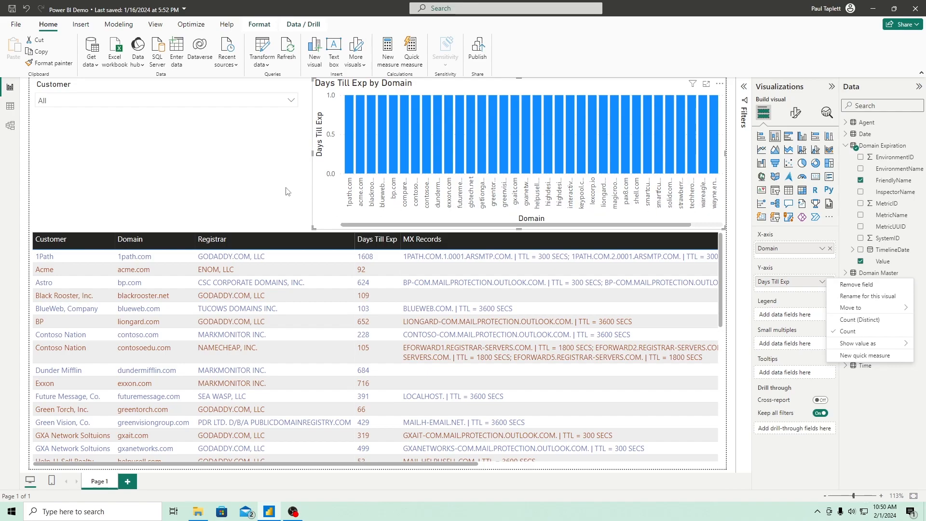
{"action": "left_click", "coordinate": [328, 193]}
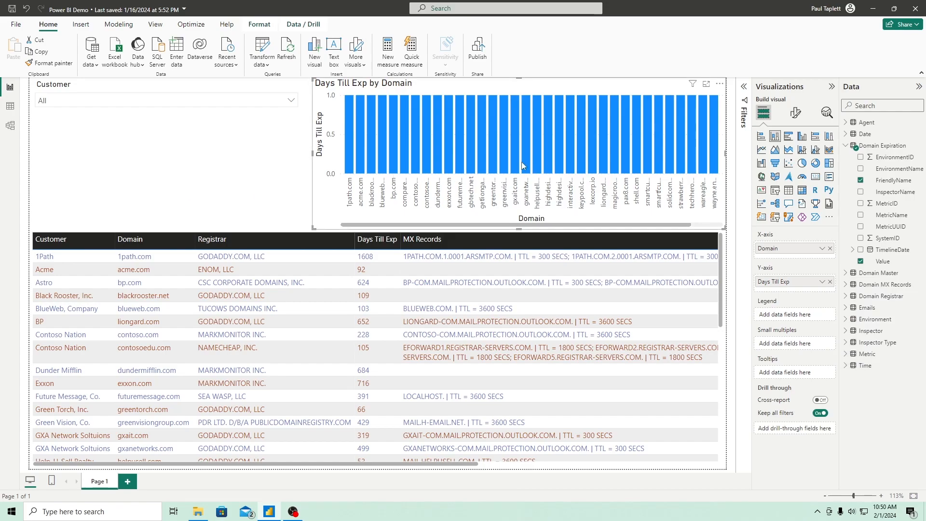
{"action": "left_click", "coordinate": [8, 109]}
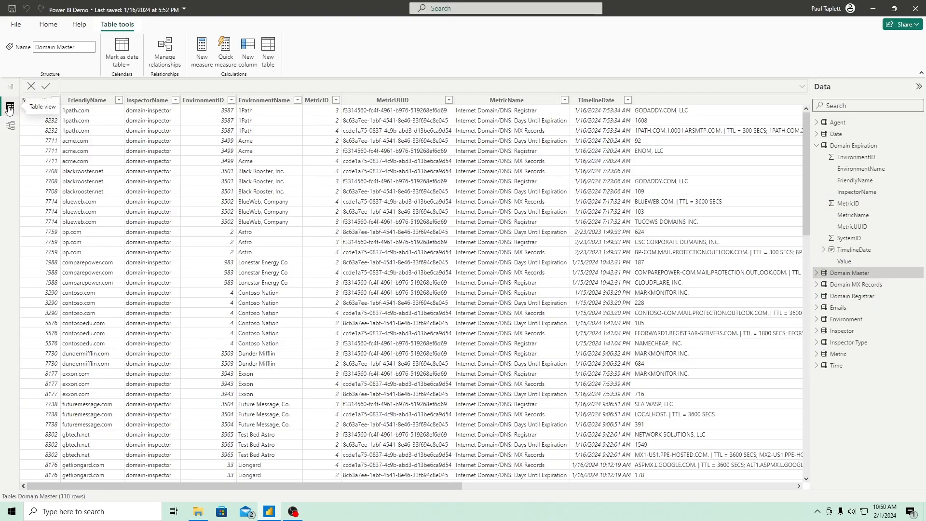
{"action": "left_click", "coordinate": [847, 147]}
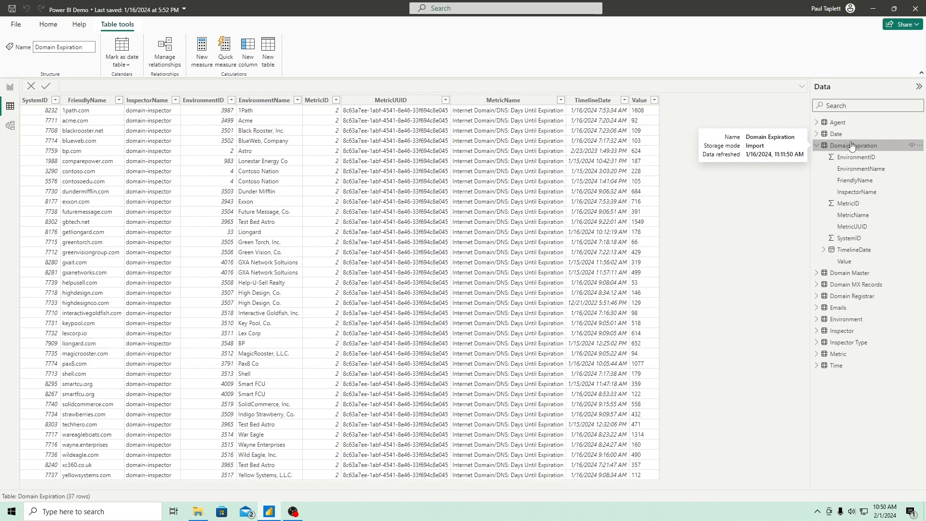
{"action": "left_click", "coordinate": [641, 102]}
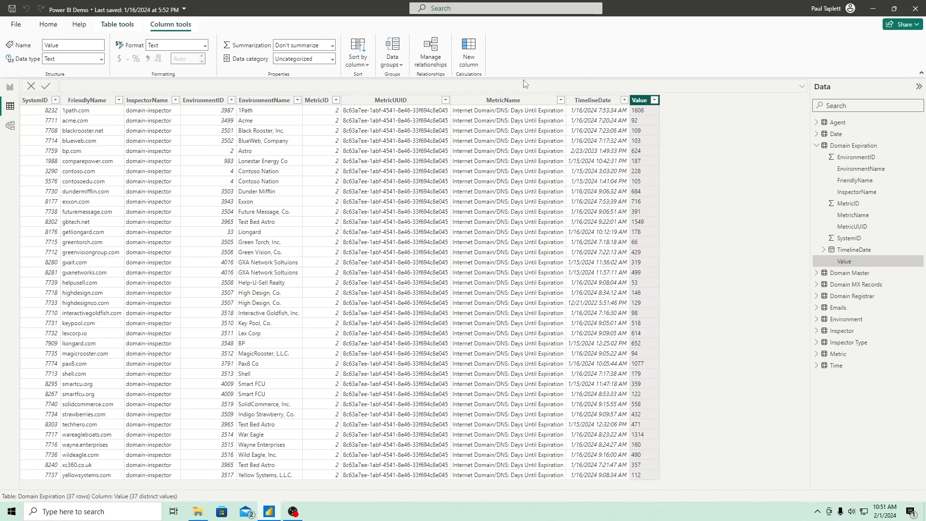
{"action": "left_click", "coordinate": [102, 60]}
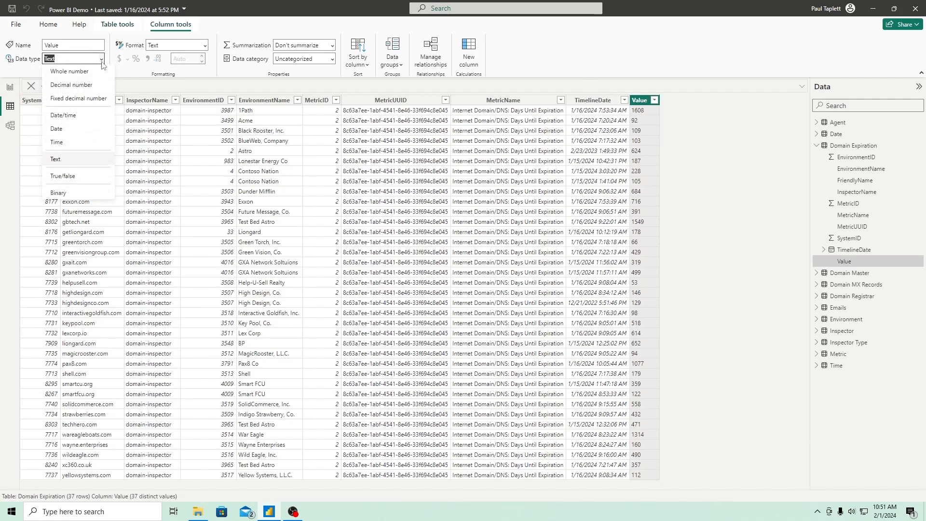
{"action": "left_click", "coordinate": [68, 76]}
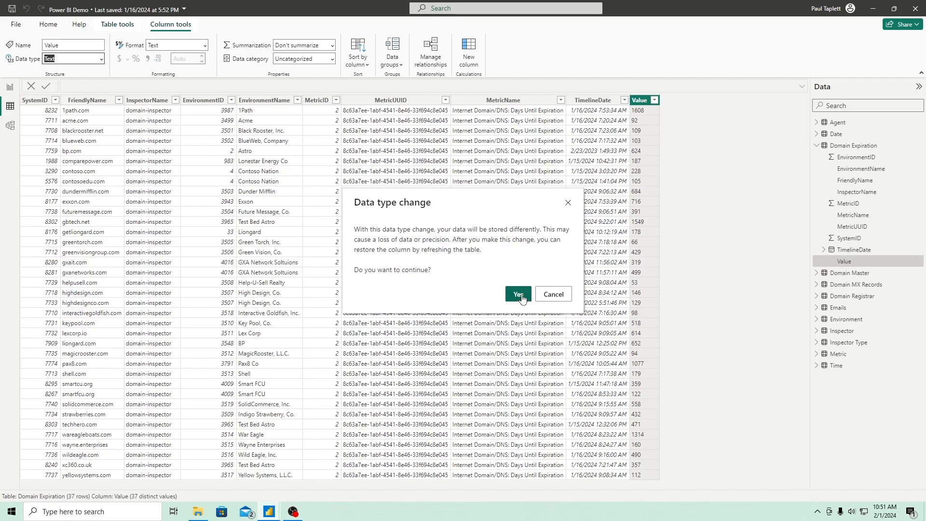
{"action": "left_click", "coordinate": [518, 294]}
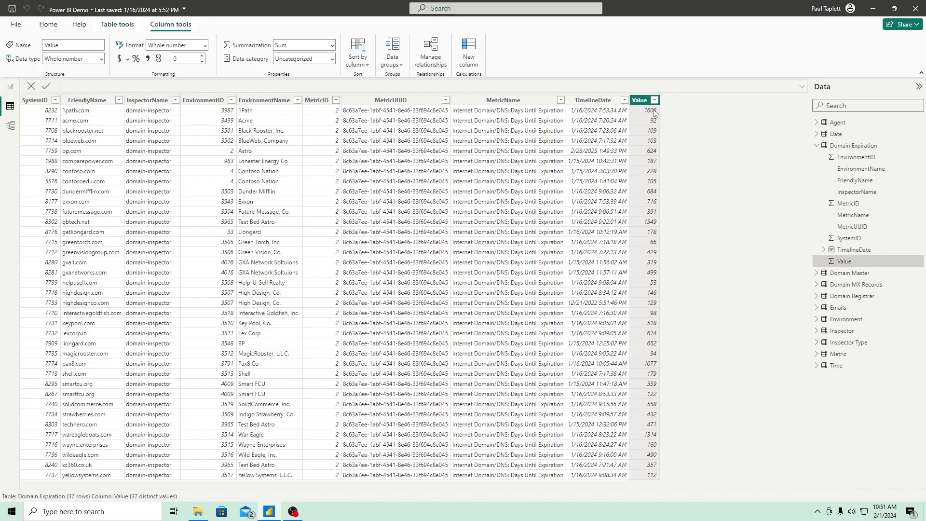
Step: Return to the report and switch the chart's Days Till Exp aggregation away from Count so the columns plot actual days
{"action": "left_click", "coordinate": [9, 89]}
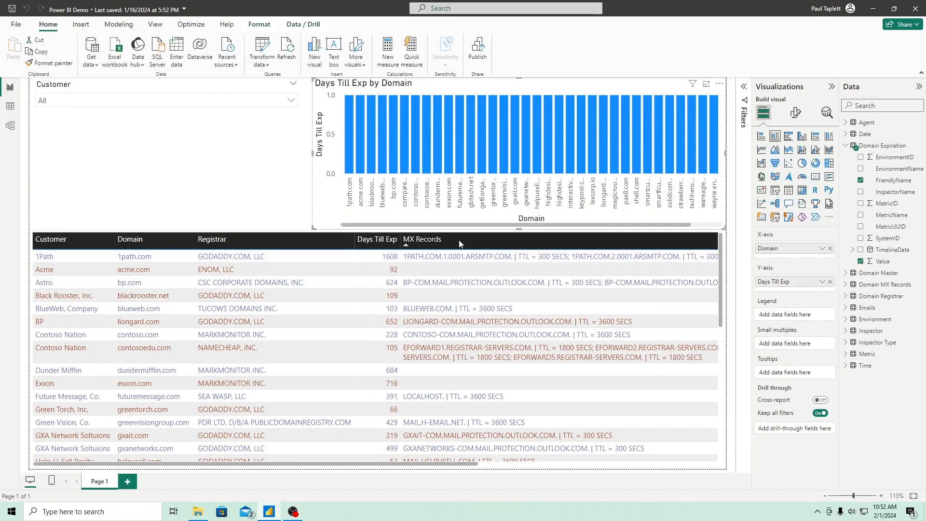
{"action": "left_click", "coordinate": [822, 282]}
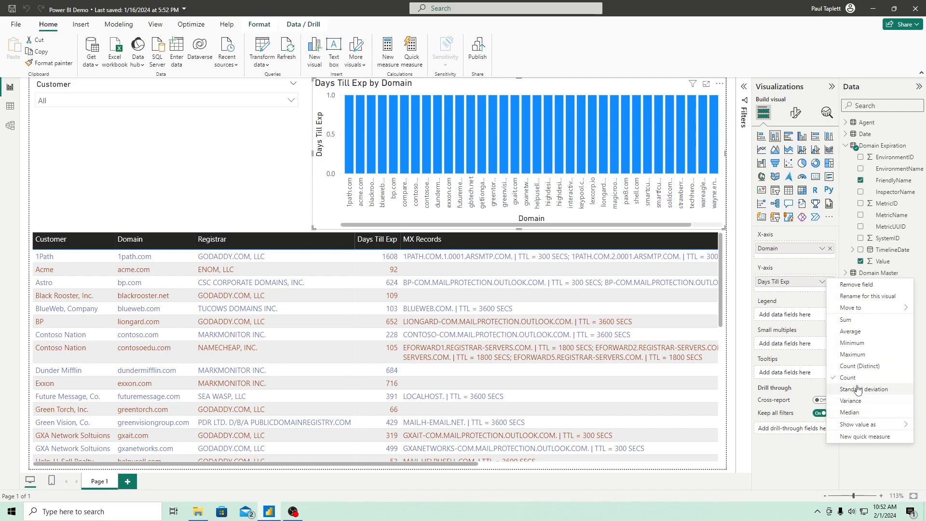
{"action": "left_click", "coordinate": [856, 326]}
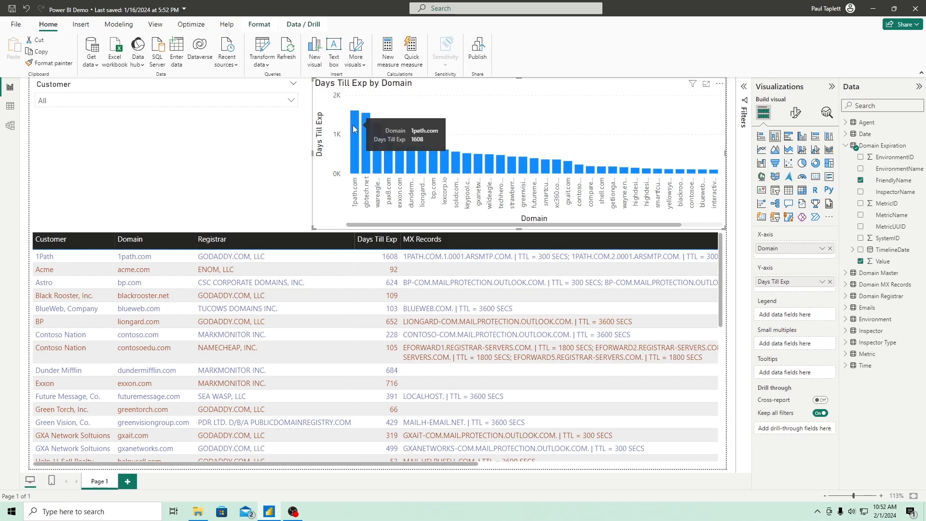
Step: Filter the column chart to domains whose Days Till Exp is less than 120
{"action": "left_click", "coordinate": [744, 89]}
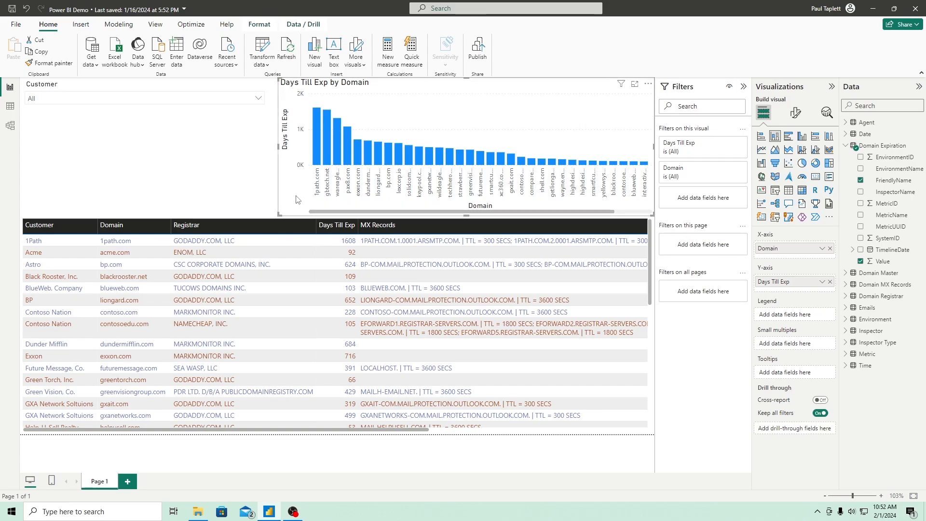
{"action": "left_click", "coordinate": [729, 144]}
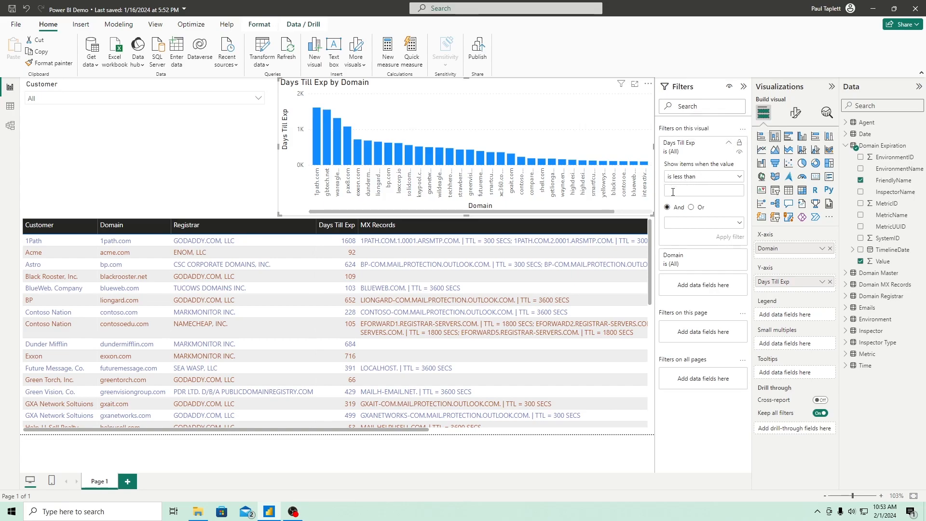
{"action": "type", "text": "120"}
{"action": "left_click", "coordinate": [726, 238]}
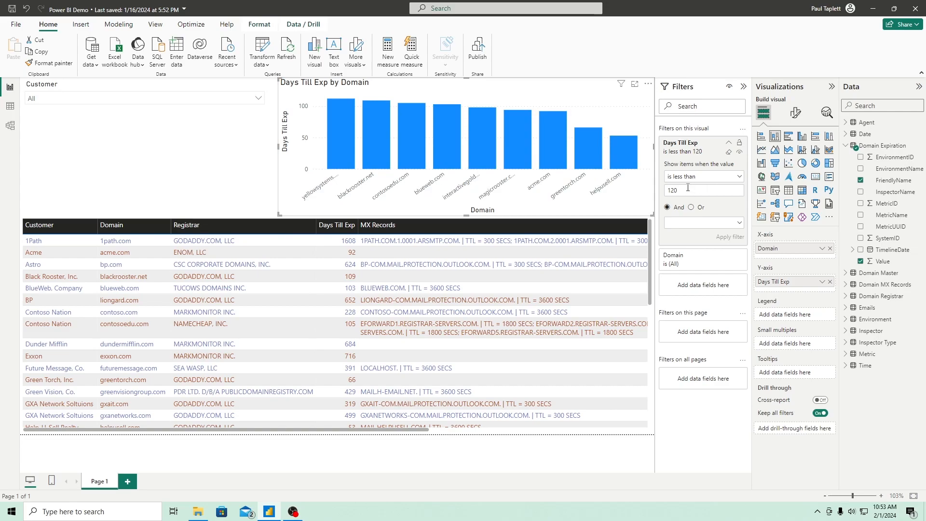
Step: Test the chart's Days Till Exp filter with a threshold of 30 and restore it to less than 120
{"action": "double_click", "coordinate": [685, 192]}
{"action": "type", "text": "30"}
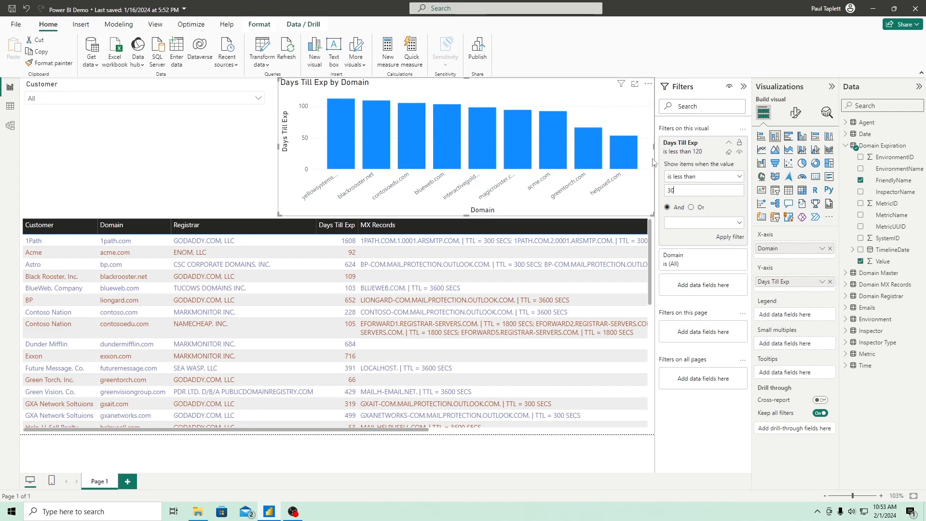
{"action": "left_click", "coordinate": [730, 236]}
{"action": "left_click_drag", "start_coordinate": [679, 188], "coordinate": [656, 187]}
{"action": "type", "text": "7"}
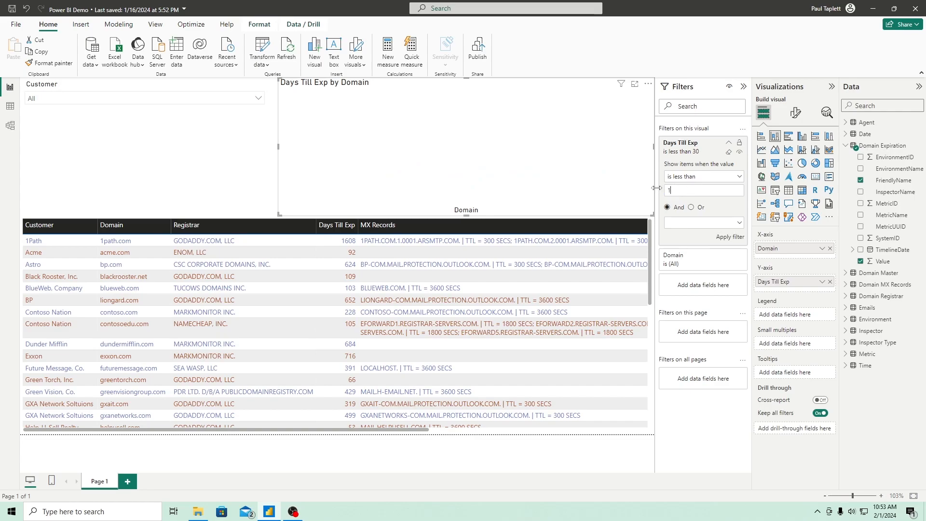
{"action": "left_click", "coordinate": [731, 236]}
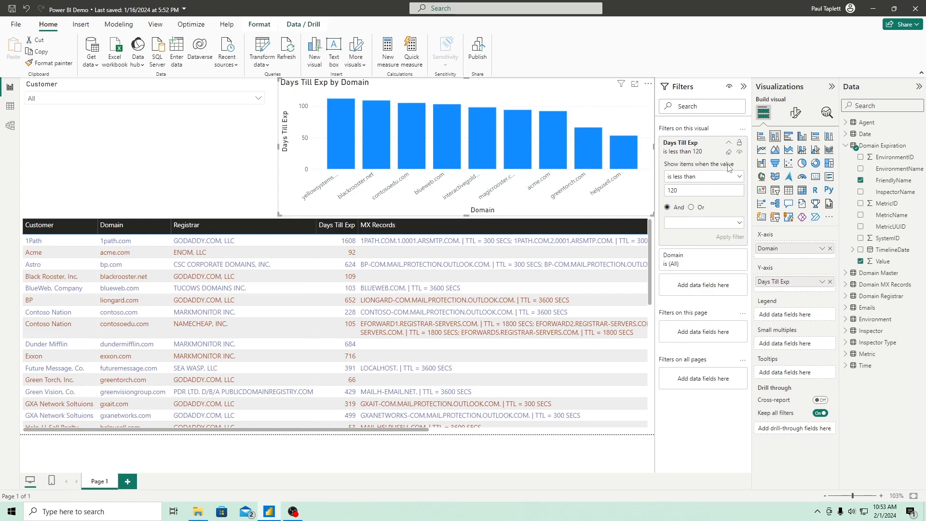
Step: Collapse the filter settings and sort the column chart by Days Till Exp in ascending order
{"action": "left_click_drag", "start_coordinate": [687, 191], "coordinate": [659, 195]}
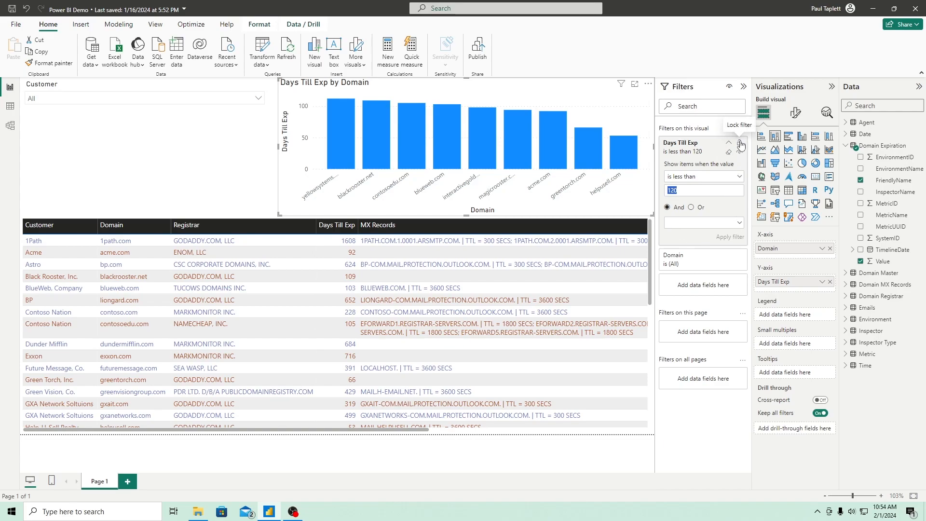
{"action": "left_click", "coordinate": [744, 87]}
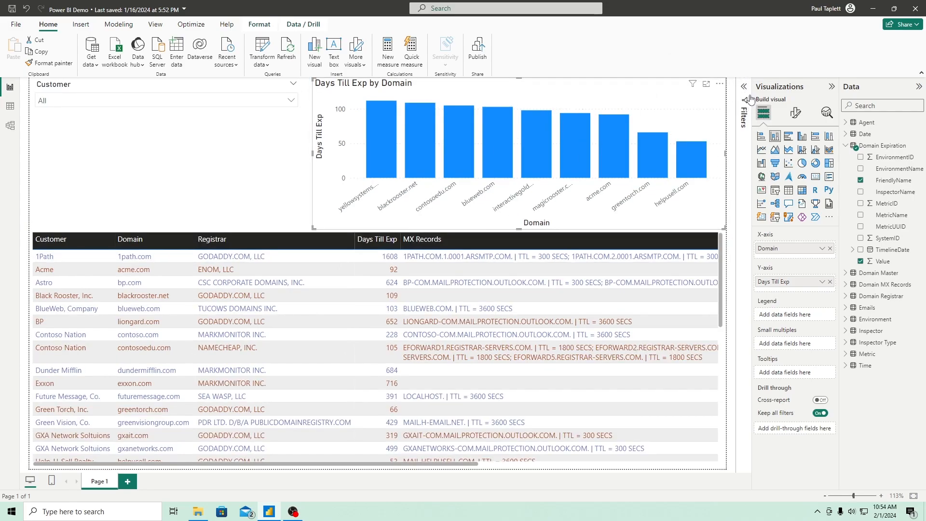
{"action": "left_click", "coordinate": [721, 87]}
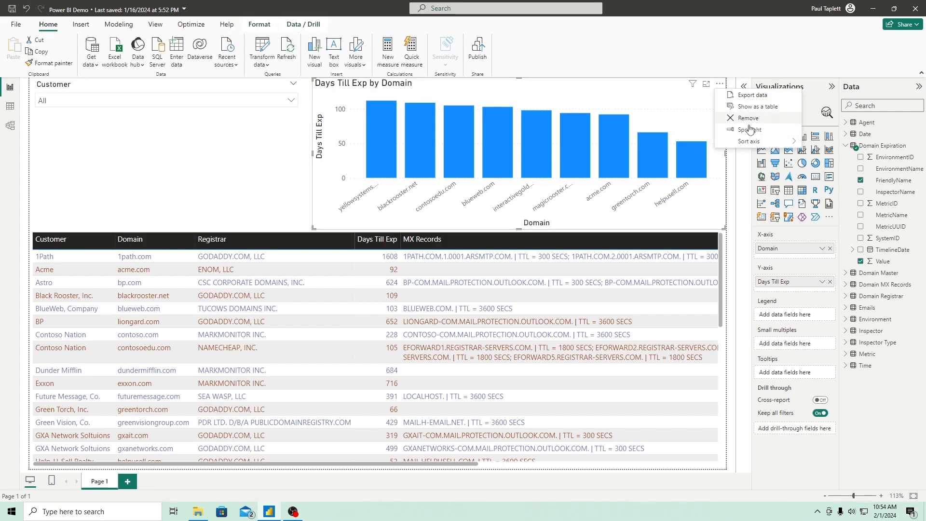
{"action": "mouse_move", "coordinate": [771, 141]}
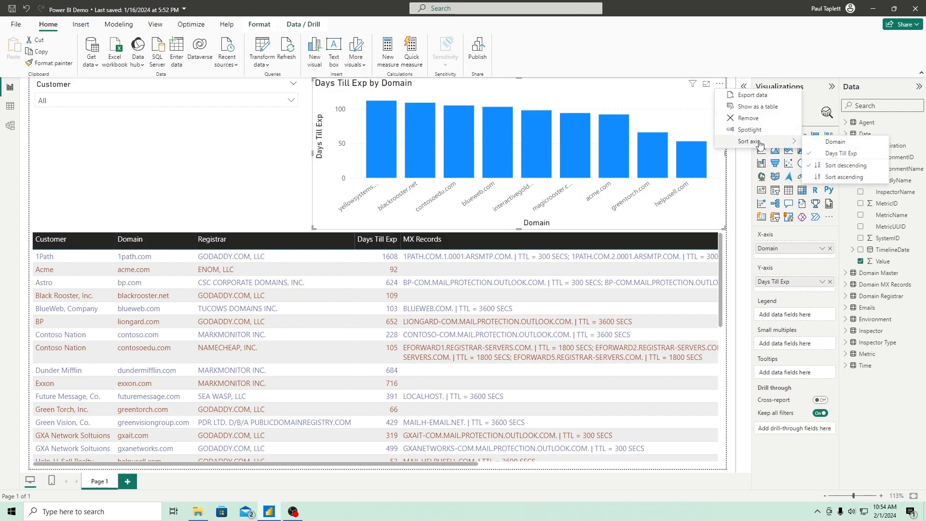
{"action": "left_click", "coordinate": [839, 178]}
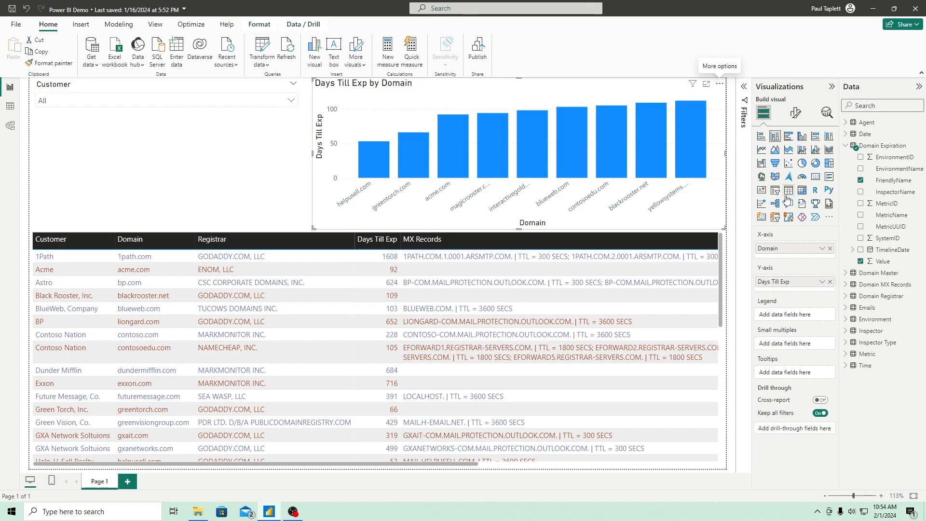
Step: Set the font size of the column chart's Y-axis values to 12
{"action": "left_click", "coordinate": [795, 114]}
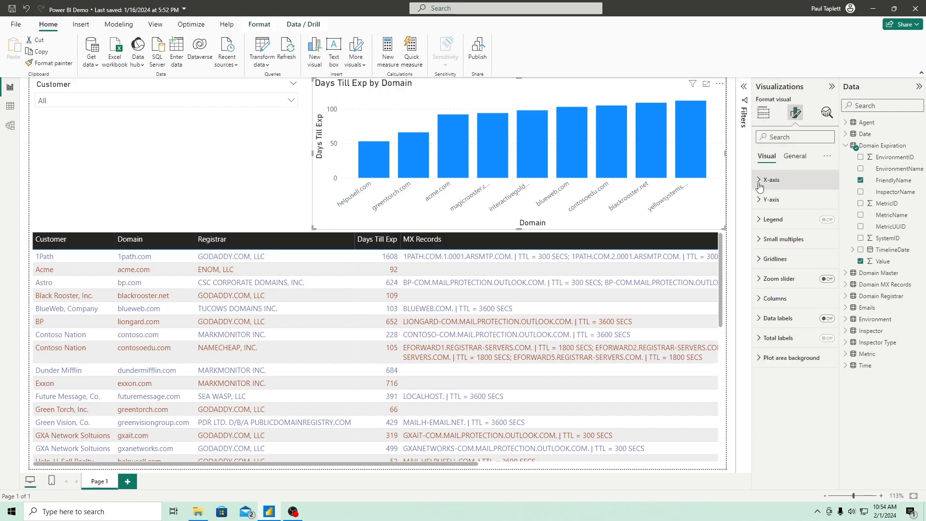
{"action": "left_click", "coordinate": [764, 202]}
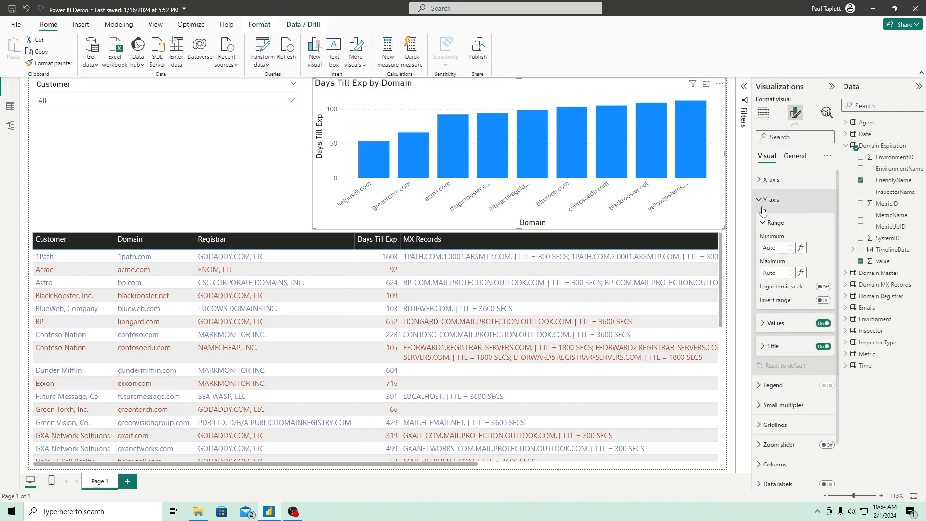
{"action": "left_click", "coordinate": [763, 328]}
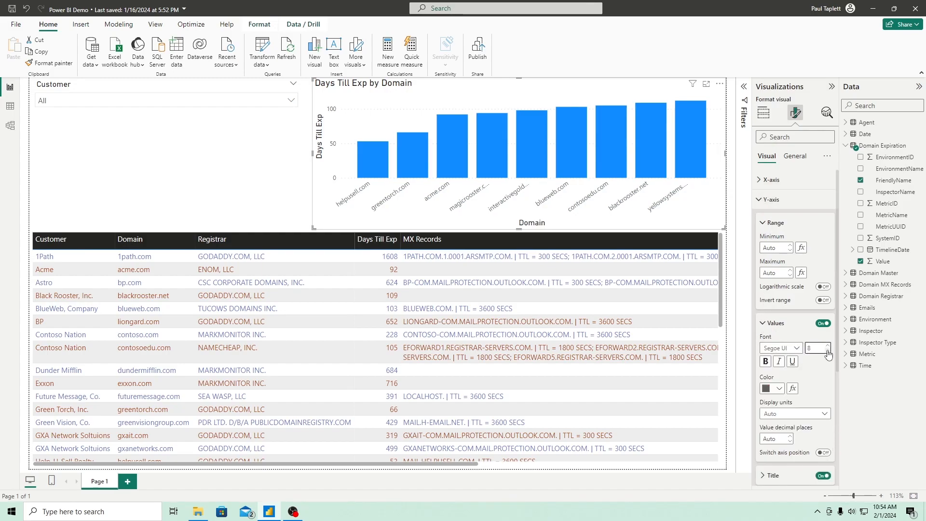
{"action": "double_click", "coordinate": [811, 348]}
{"action": "type", "text": "12"}
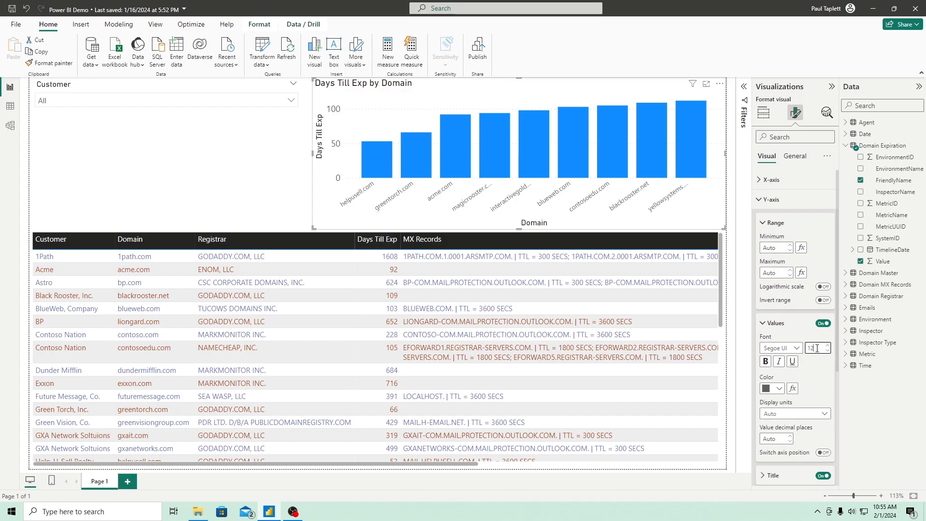
Step: Set the font size of the chart's X-axis values to 8, trying bold and turning it off again
{"action": "left_click", "coordinate": [759, 200]}
{"action": "left_click", "coordinate": [759, 180]}
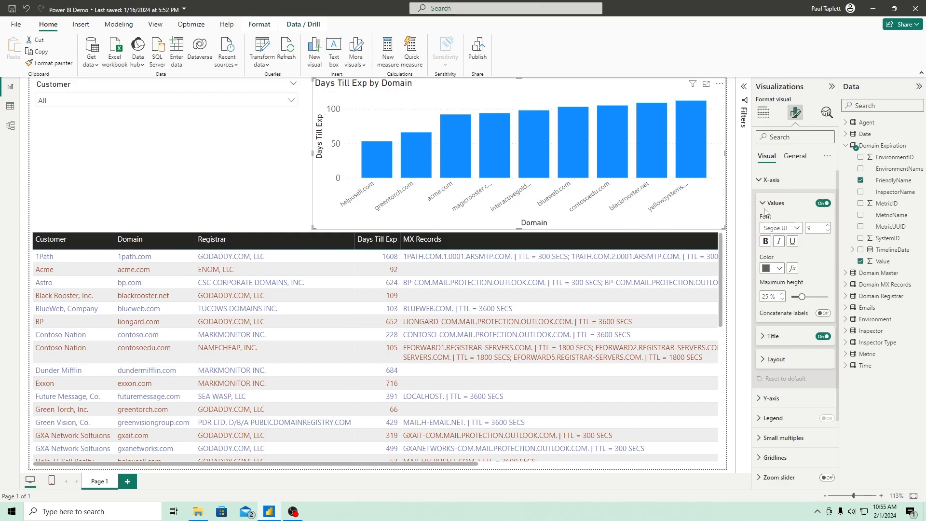
{"action": "left_click_drag", "start_coordinate": [813, 228], "coordinate": [804, 228]}
{"action": "type", "text": "8"}
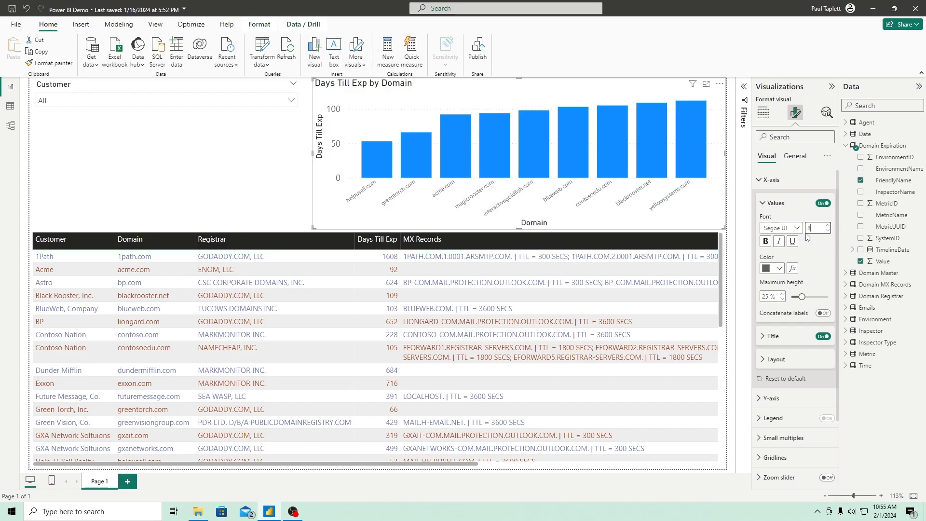
{"action": "left_click", "coordinate": [766, 242]}
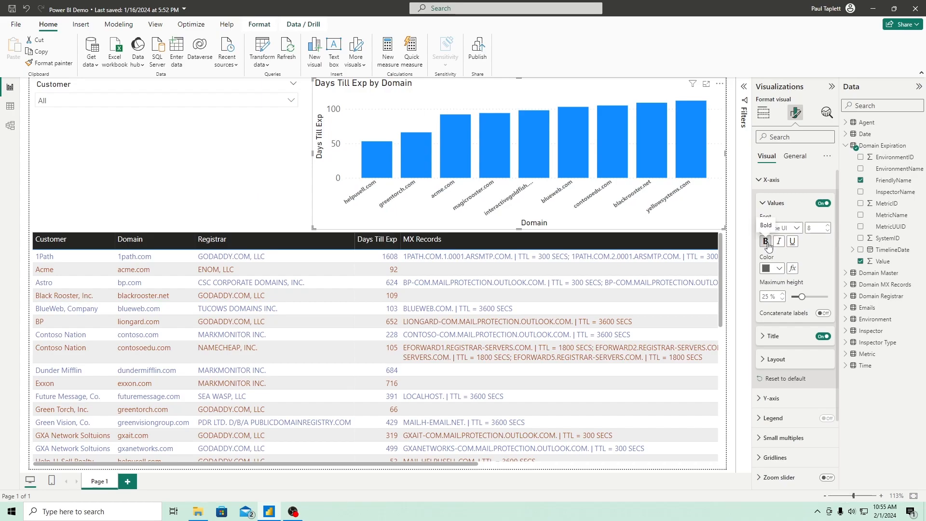
{"action": "left_click", "coordinate": [766, 242]}
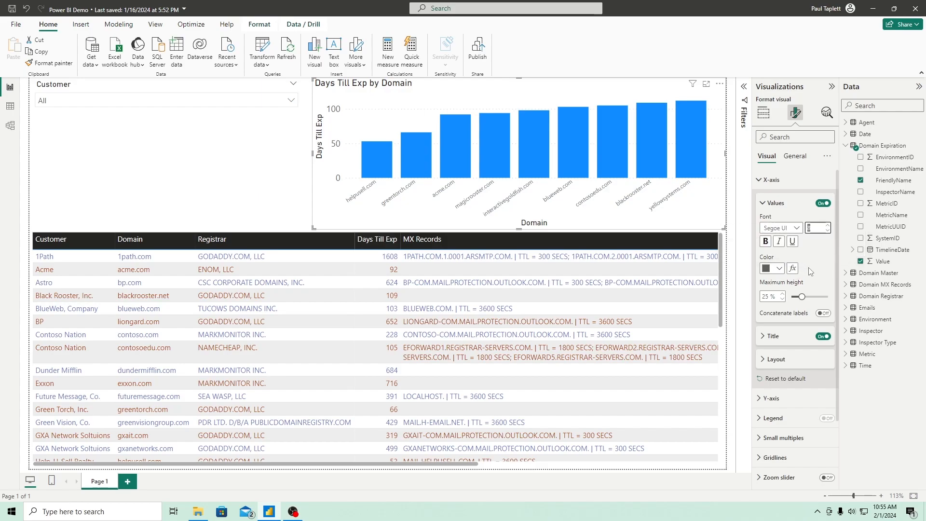
Step: Close the X-axis settings and turn on data labels for the column chart
{"action": "left_click", "coordinate": [760, 180]}
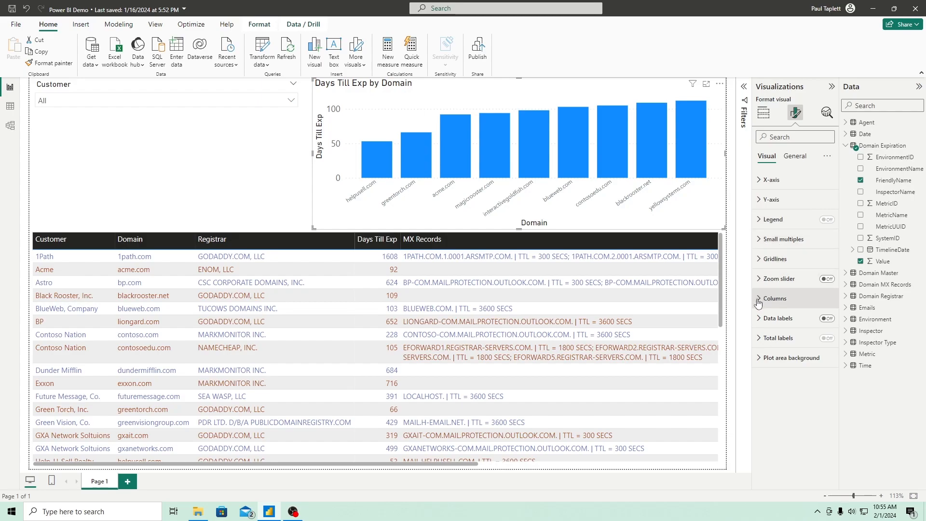
{"action": "left_click", "coordinate": [826, 319]}
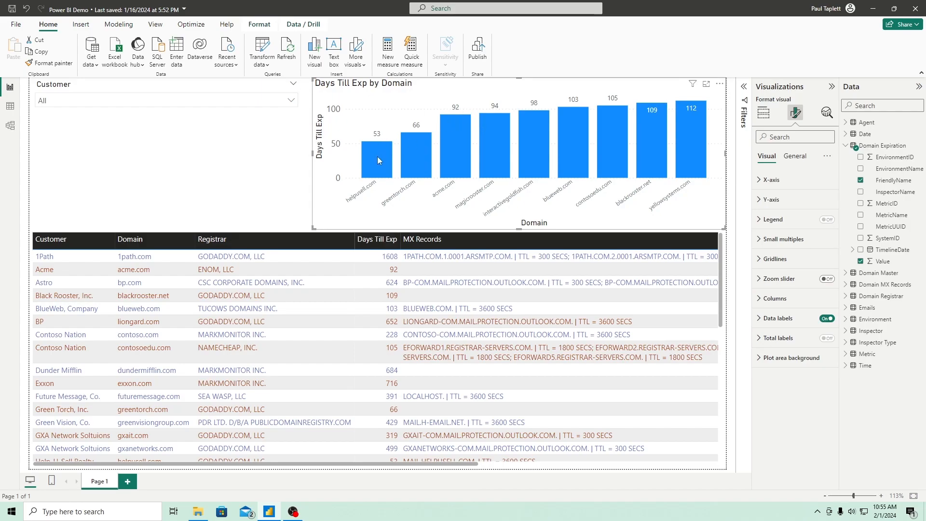
Step: Set the position of the column chart's data labels to Inside end
{"action": "mouse_move", "coordinate": [378, 160]}
{"action": "left_click", "coordinate": [771, 318]}
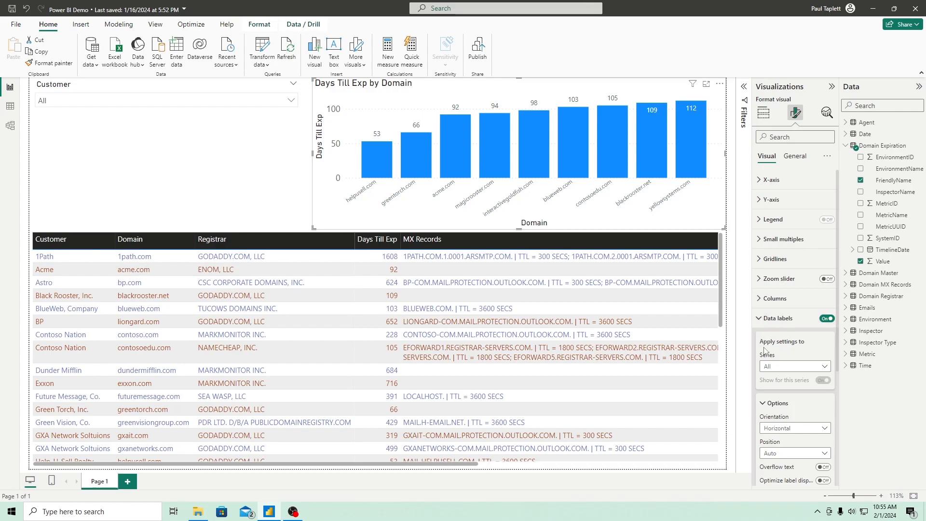
{"action": "scroll", "coordinate": [764, 348], "scroll_direction": "down", "scroll_amount": 2}
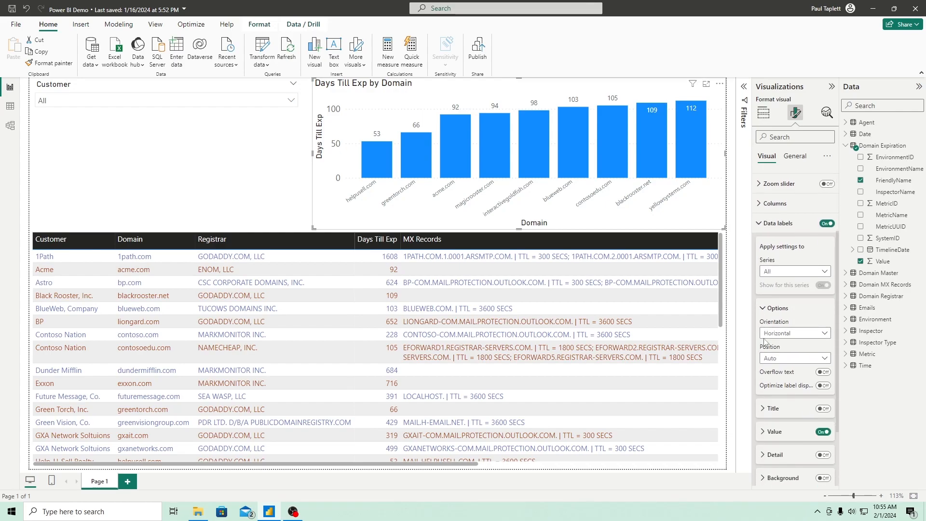
{"action": "left_click", "coordinate": [825, 359]}
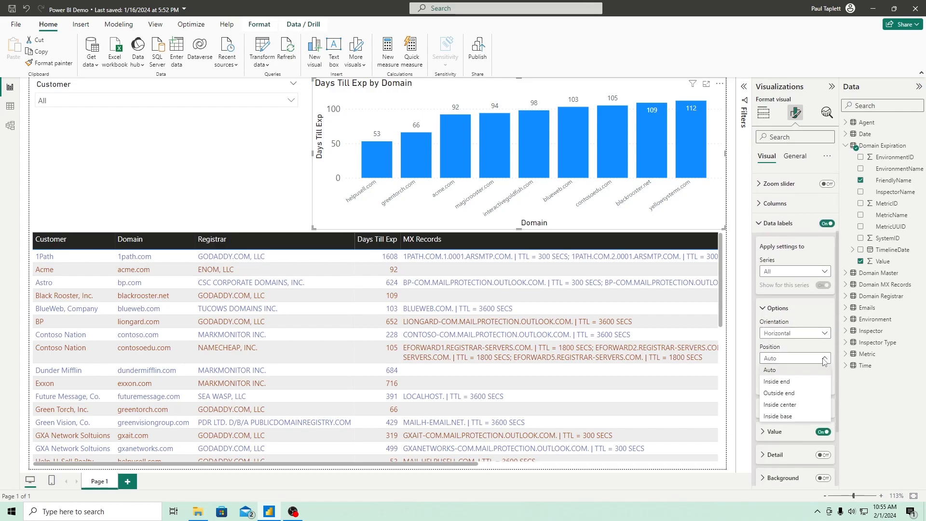
{"action": "left_click", "coordinate": [775, 382]}
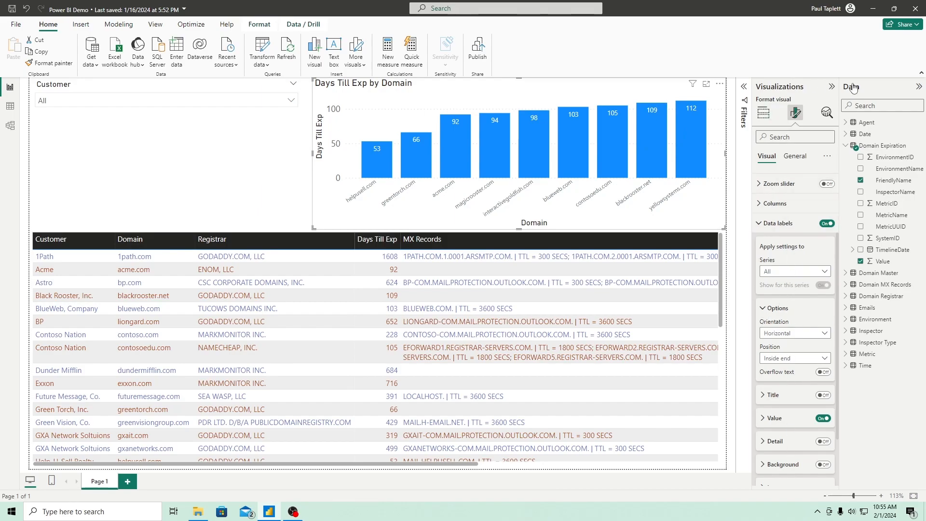
Step: Deselect the column chart on the report canvas and bring up the options for building a new visual
{"action": "left_click", "coordinate": [829, 87]}
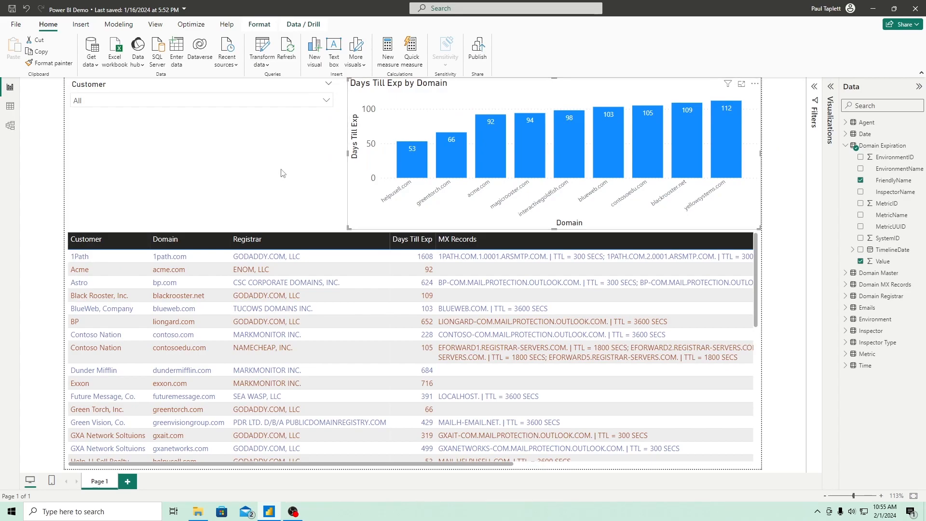
{"action": "left_click", "coordinate": [296, 174]}
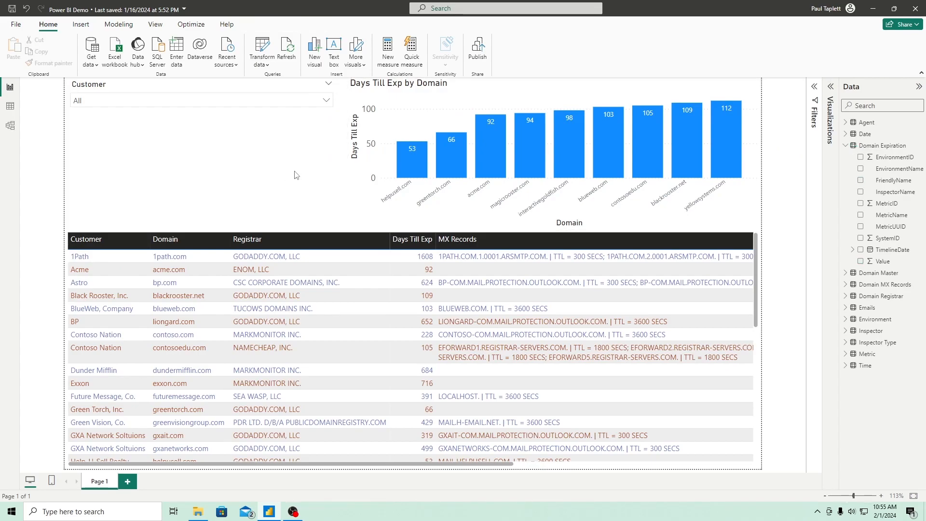
{"action": "left_click", "coordinate": [829, 87]}
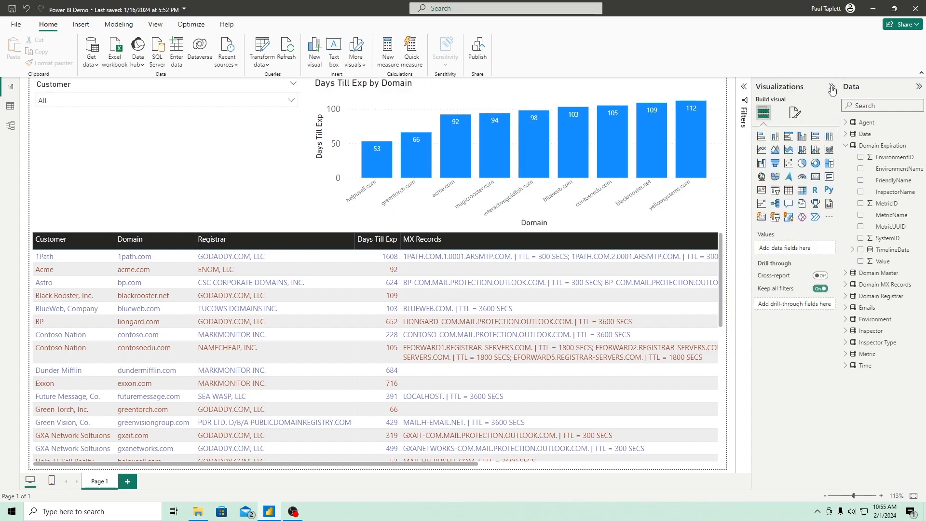